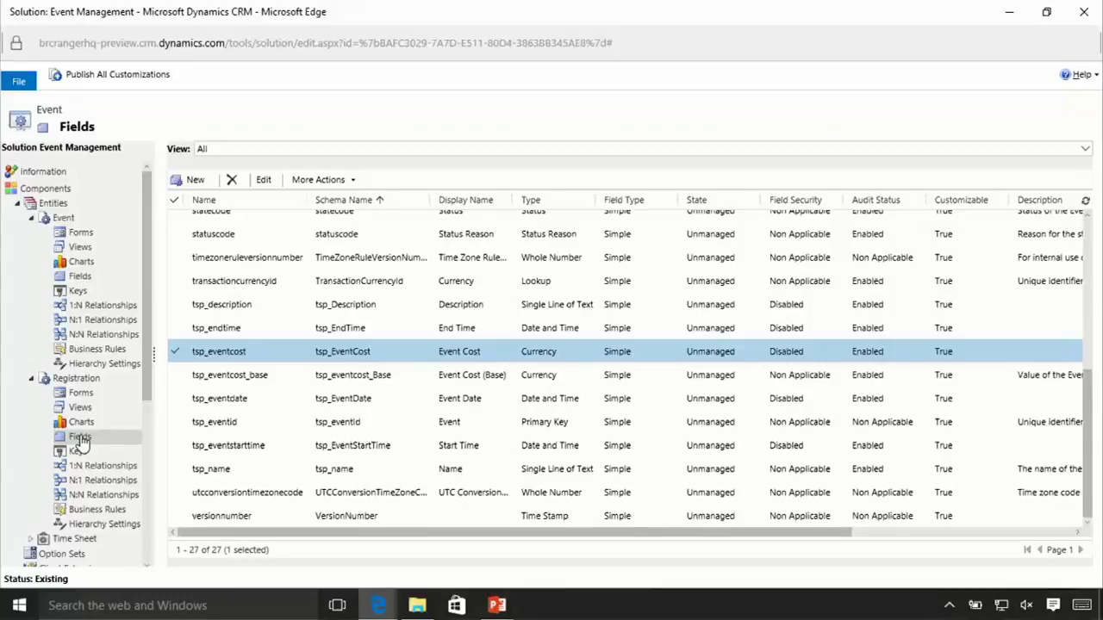
Create a new field on the Registration entity with the display name Event Fee
left_click(78, 438)
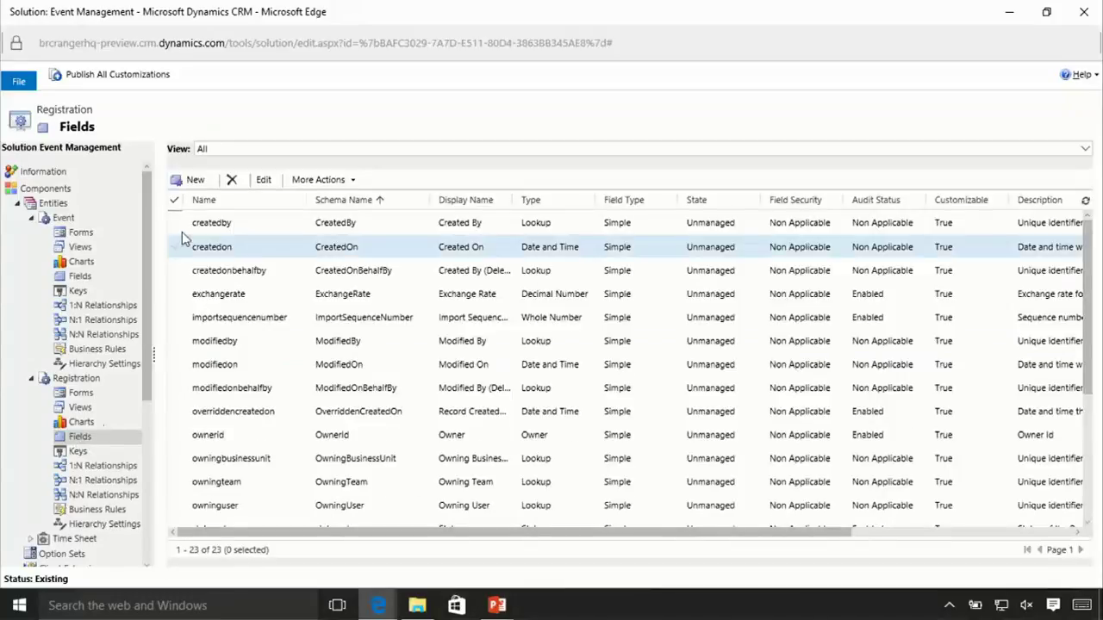
left_click(196, 181)
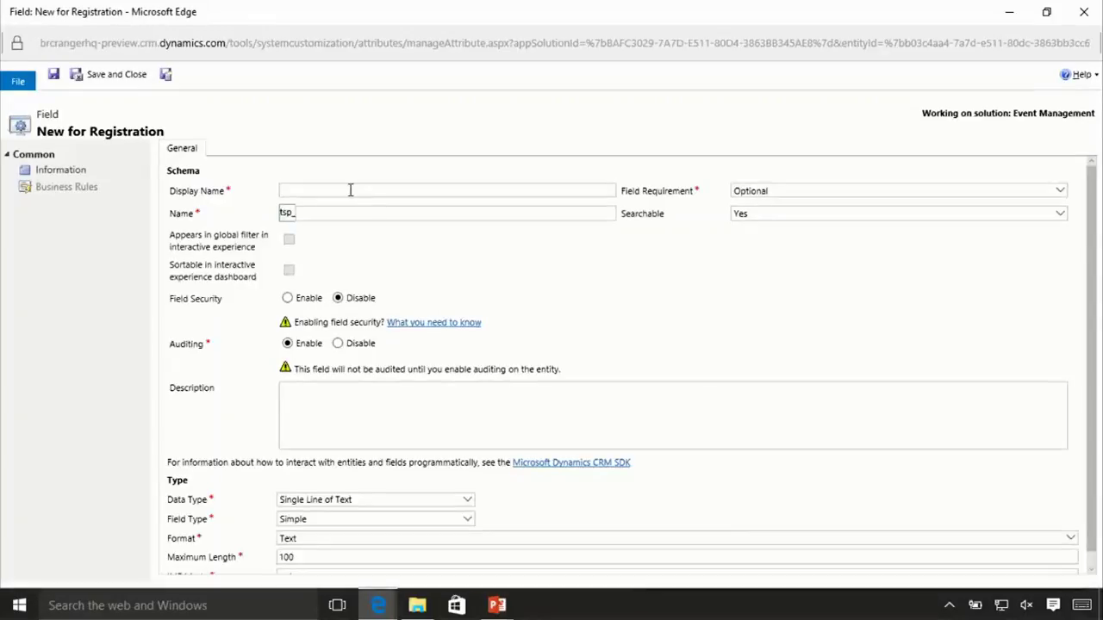
type("Event Fee")
key("Tab")
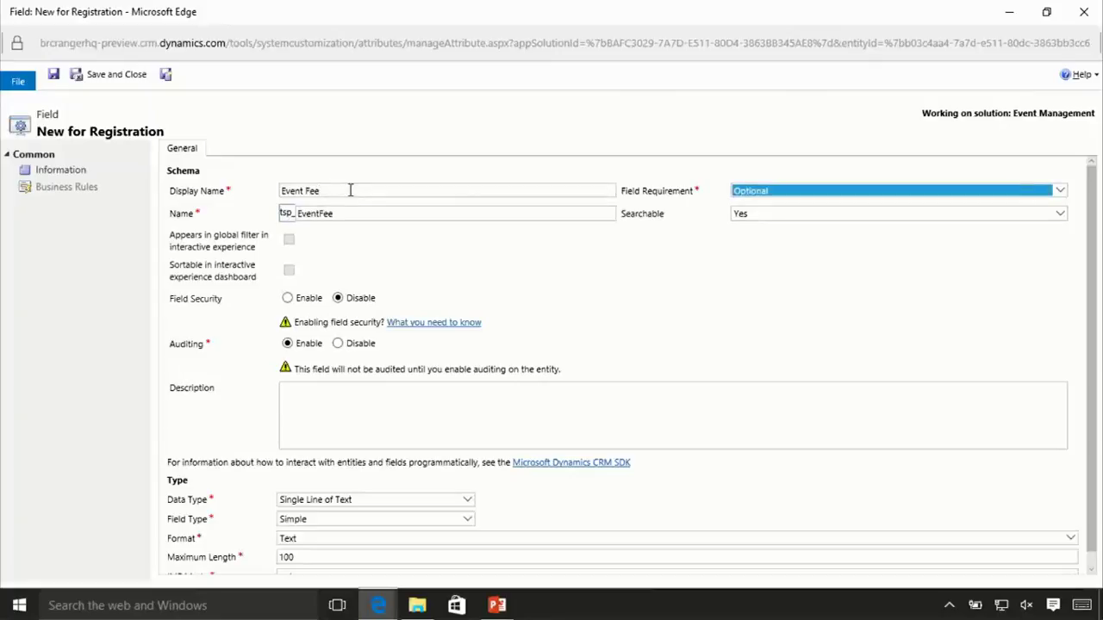
Set the Event Fee field's data type to Currency and its field type to Calculated
left_click(467, 502)
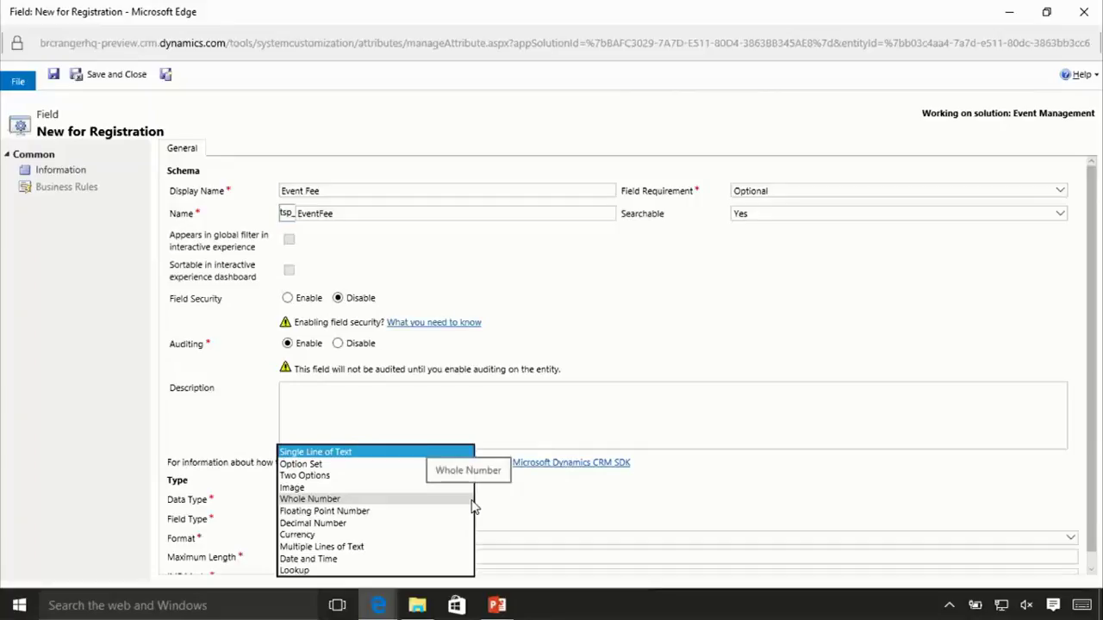
left_click(287, 535)
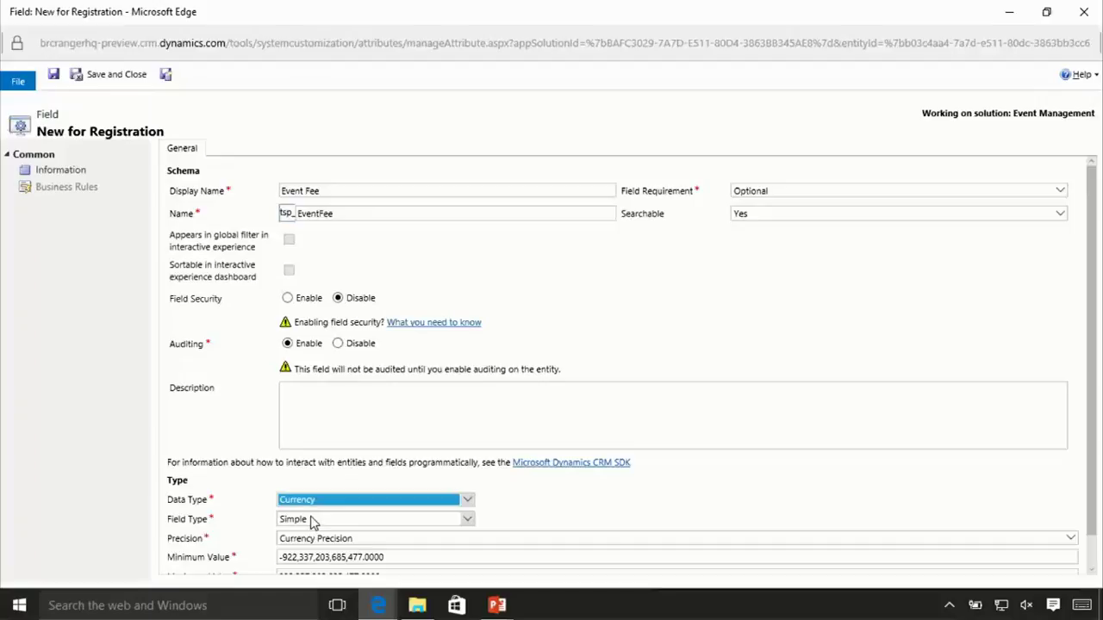
scroll(312, 523, "down", 1)
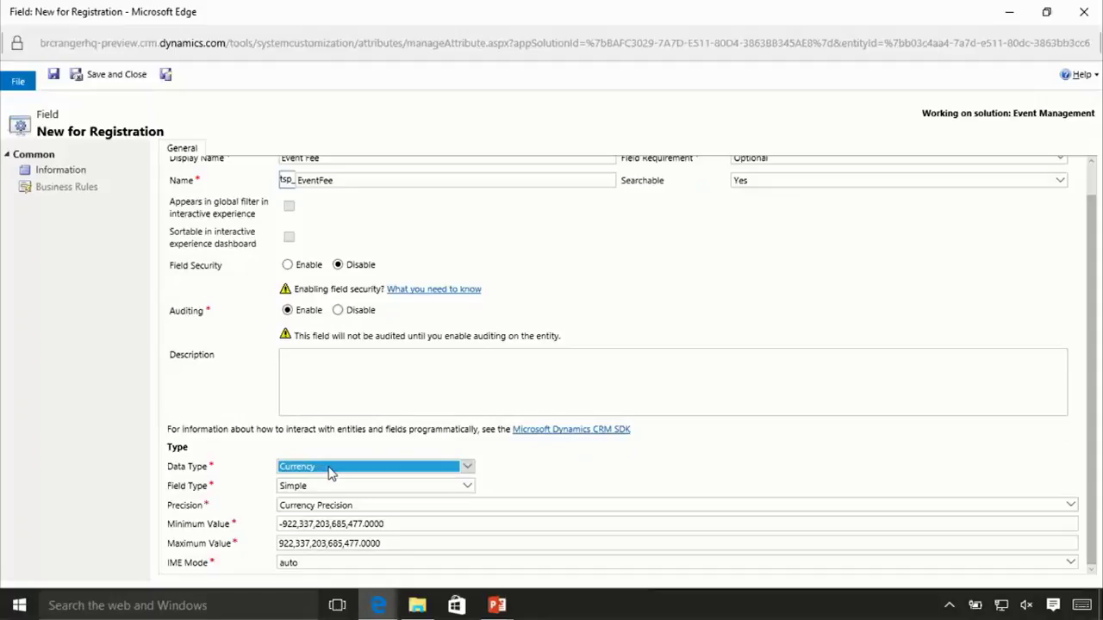
left_click(333, 488)
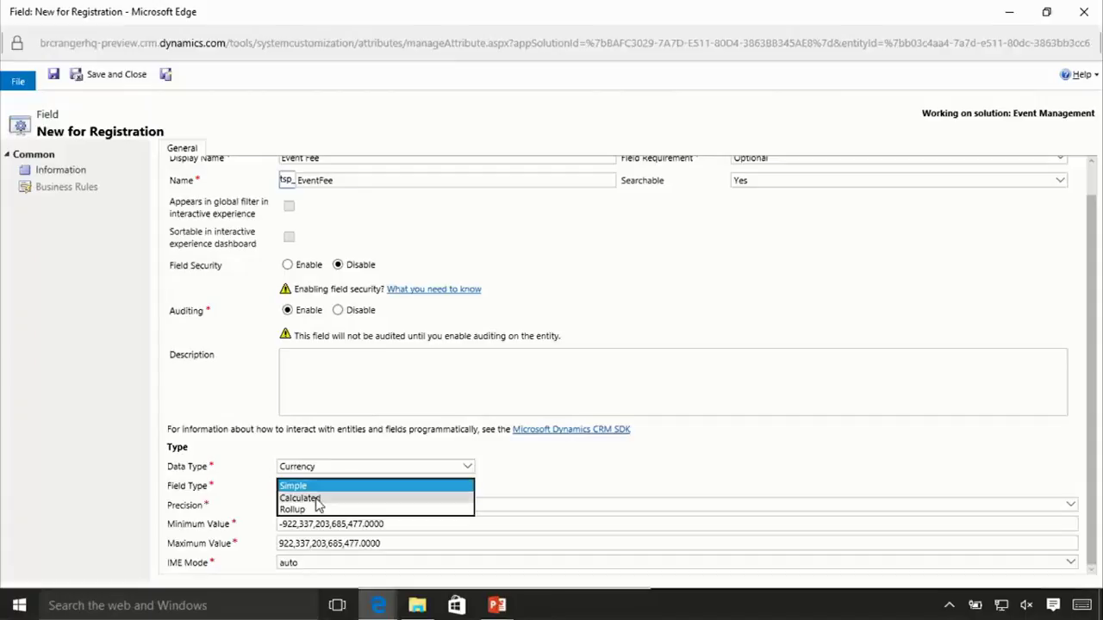
left_click(314, 498)
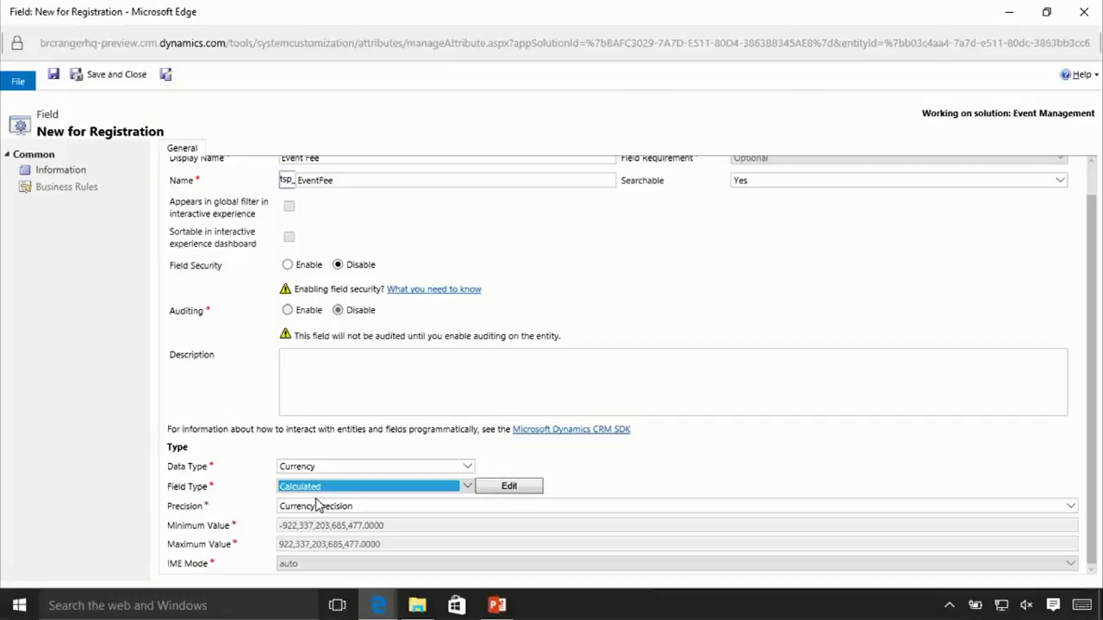
Open the calculation definition of the Event Fee field for editing
left_click(530, 490)
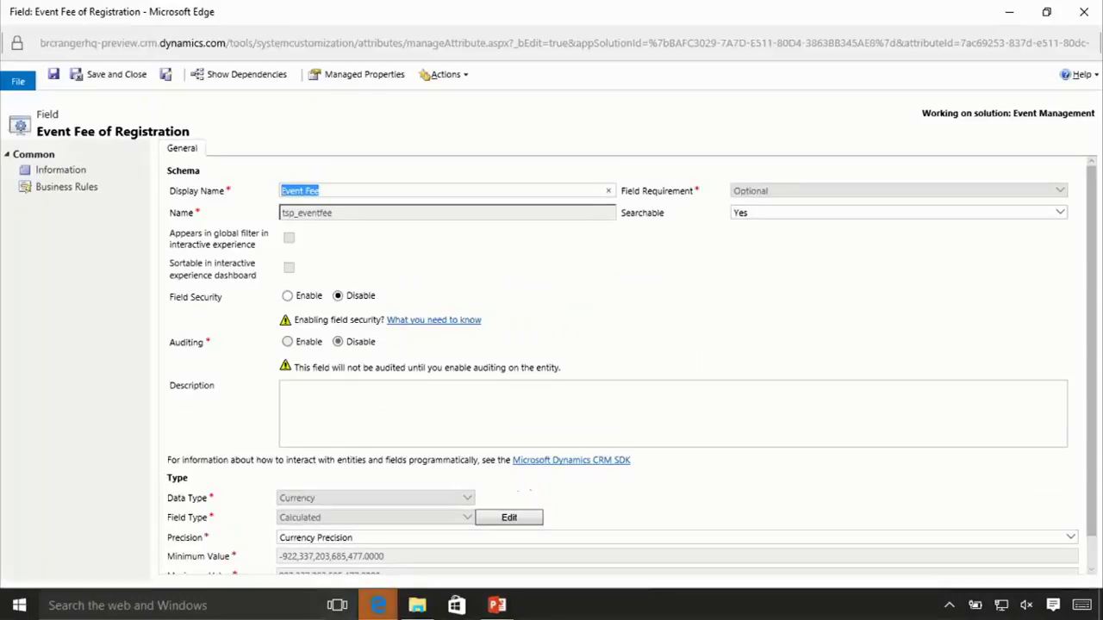
mouse_move(379, 605)
left_click(617, 554)
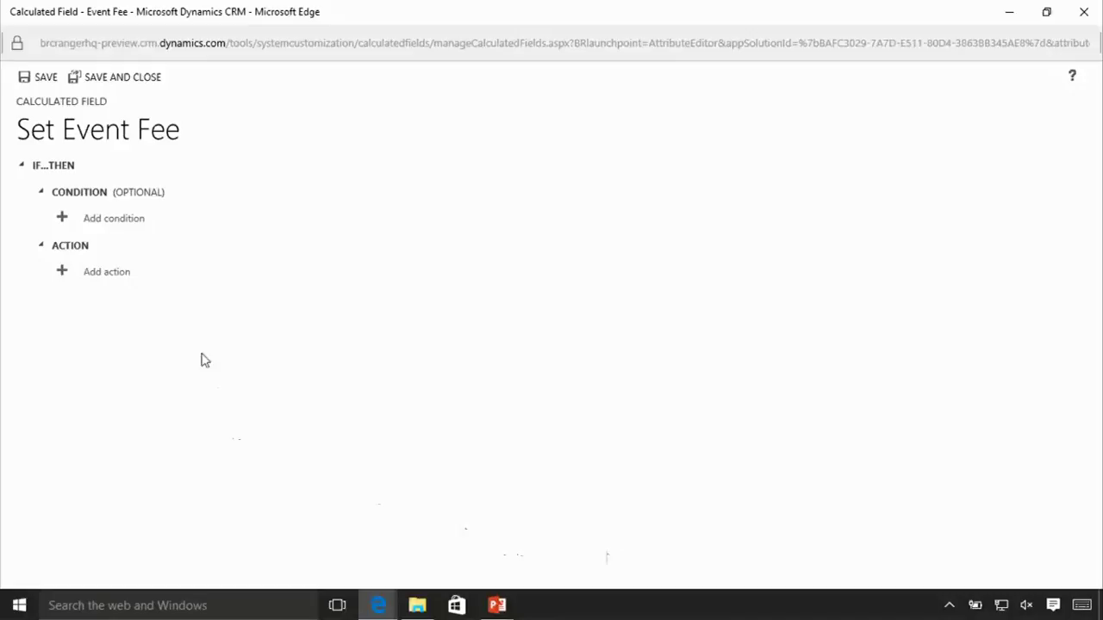
Add an action that sets Event Fee to the related event's cost, tsp_event.tsp_eventcost, and accept it
left_click(86, 274)
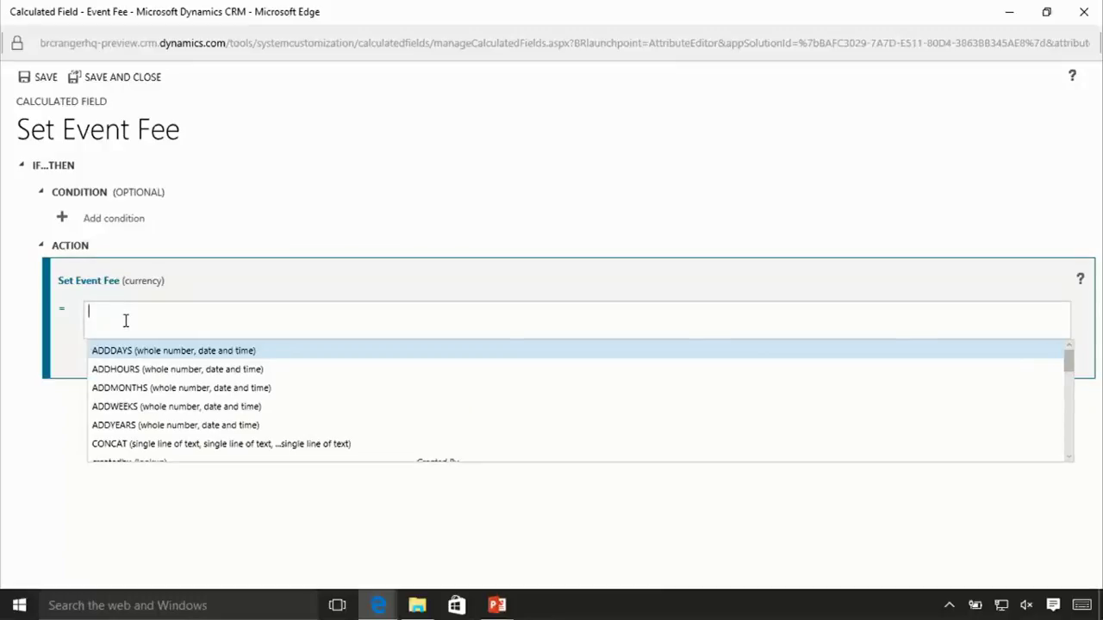
scroll(130, 352, "down", 3)
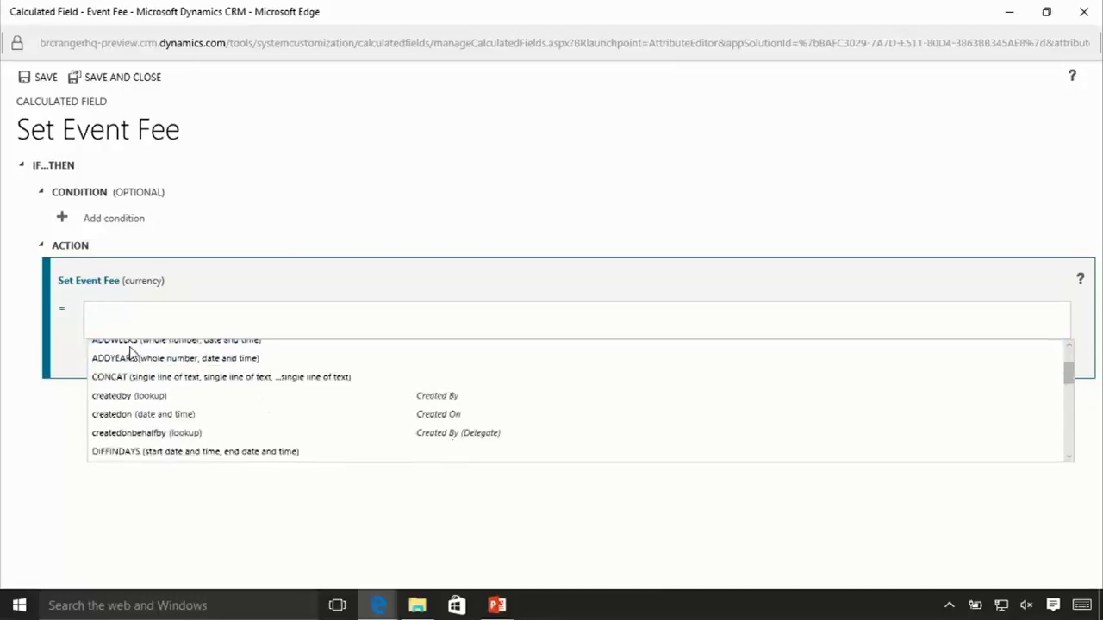
scroll(129, 351, "down", 7)
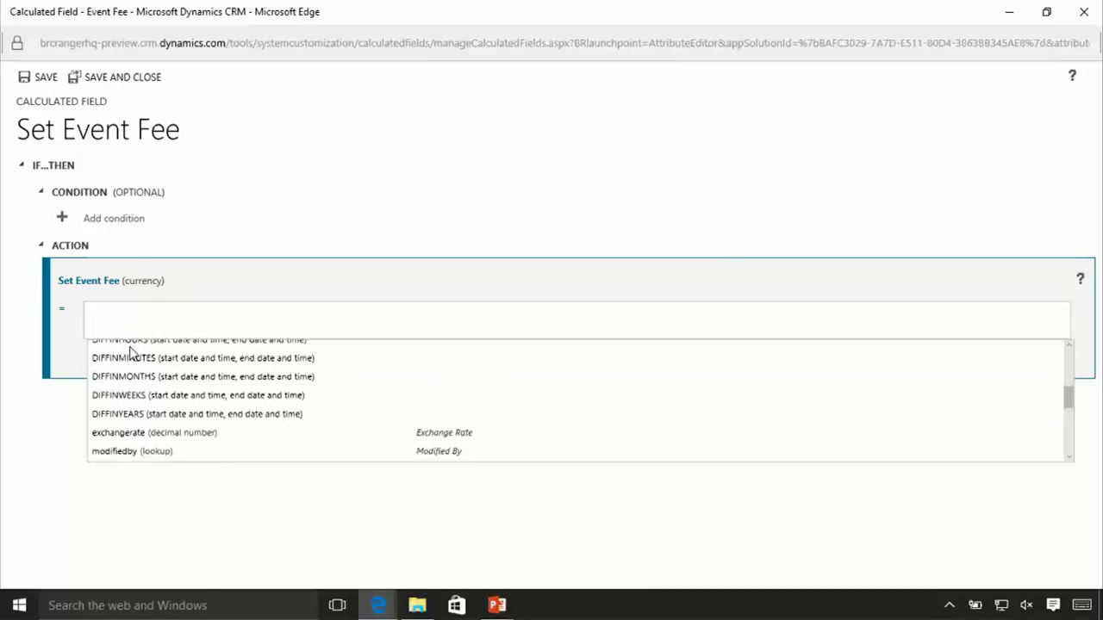
scroll(129, 351, "down", 3)
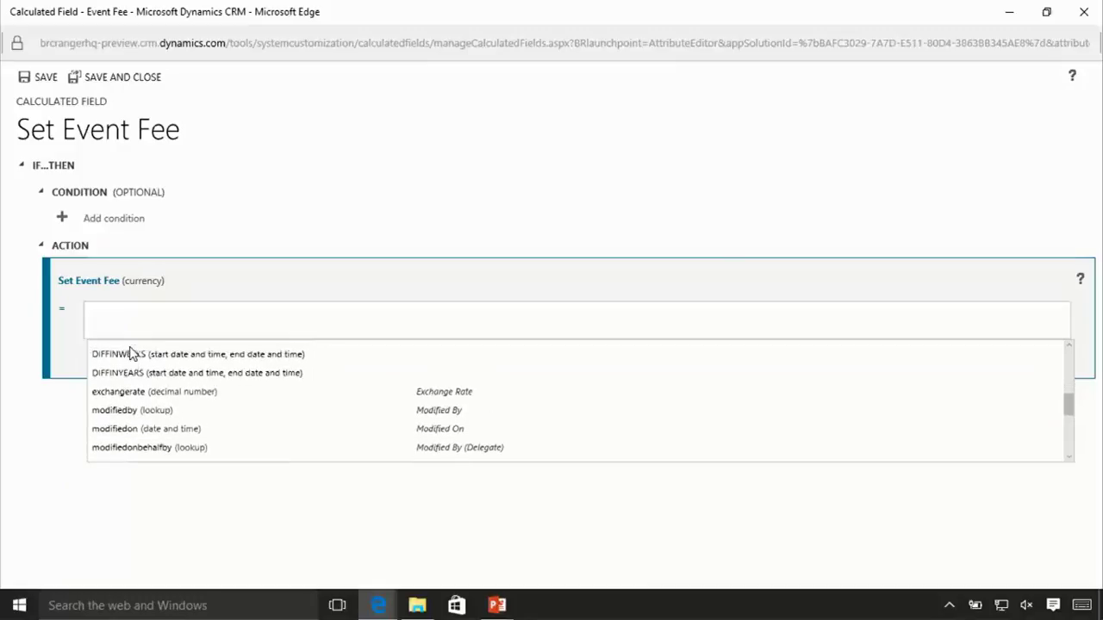
scroll(130, 351, "up", 12)
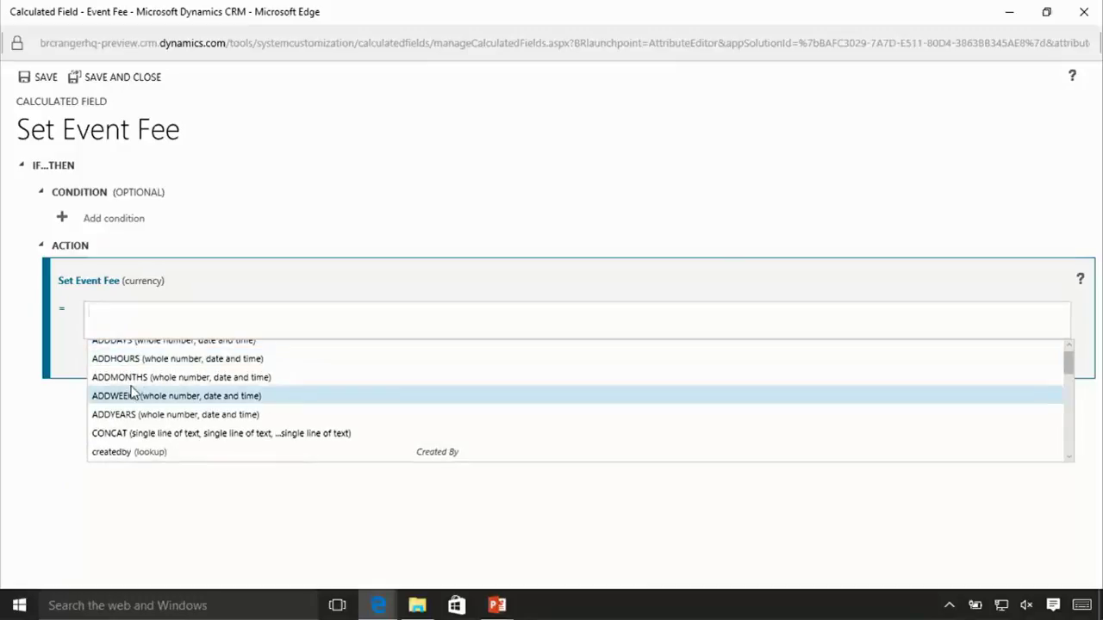
scroll(131, 392, "down", 7)
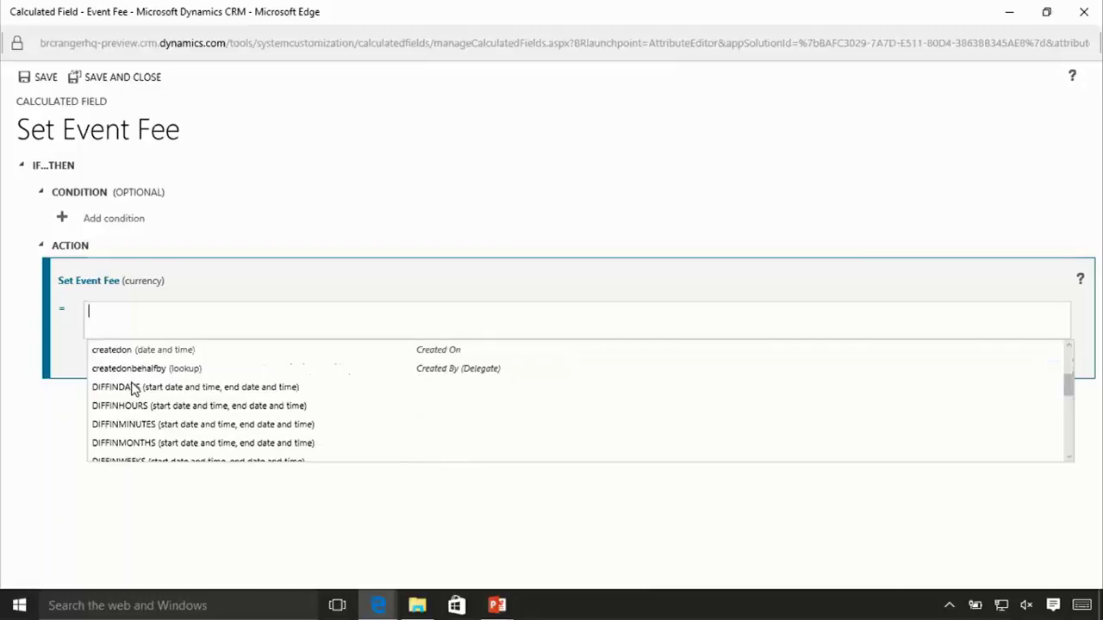
scroll(133, 390, "down", 1)
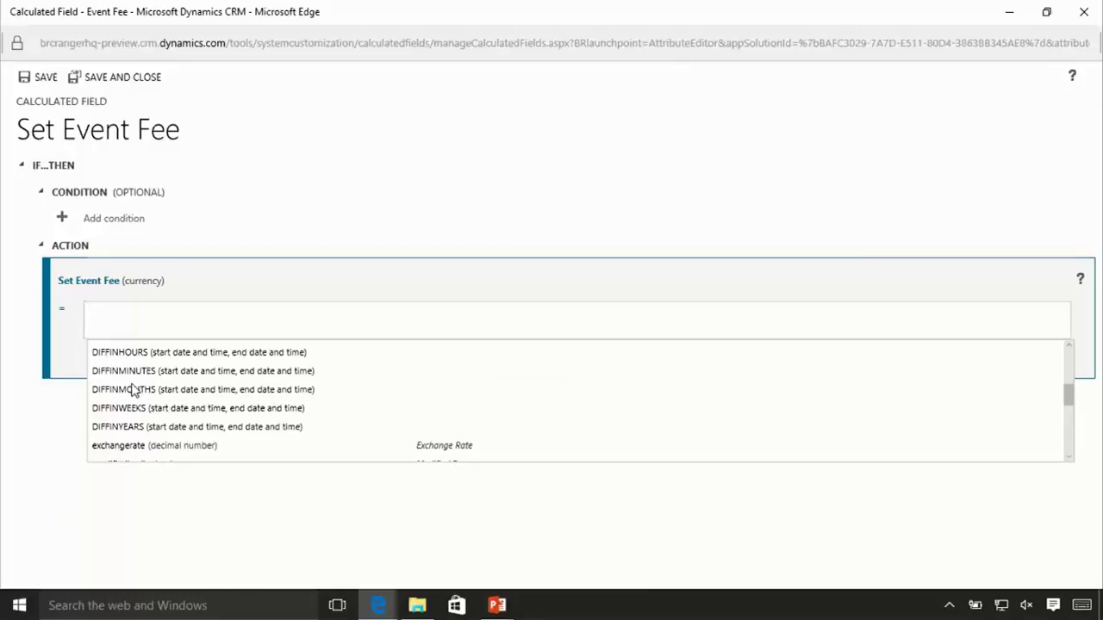
scroll(138, 389, "down", 4)
scroll(160, 389, "down", 3)
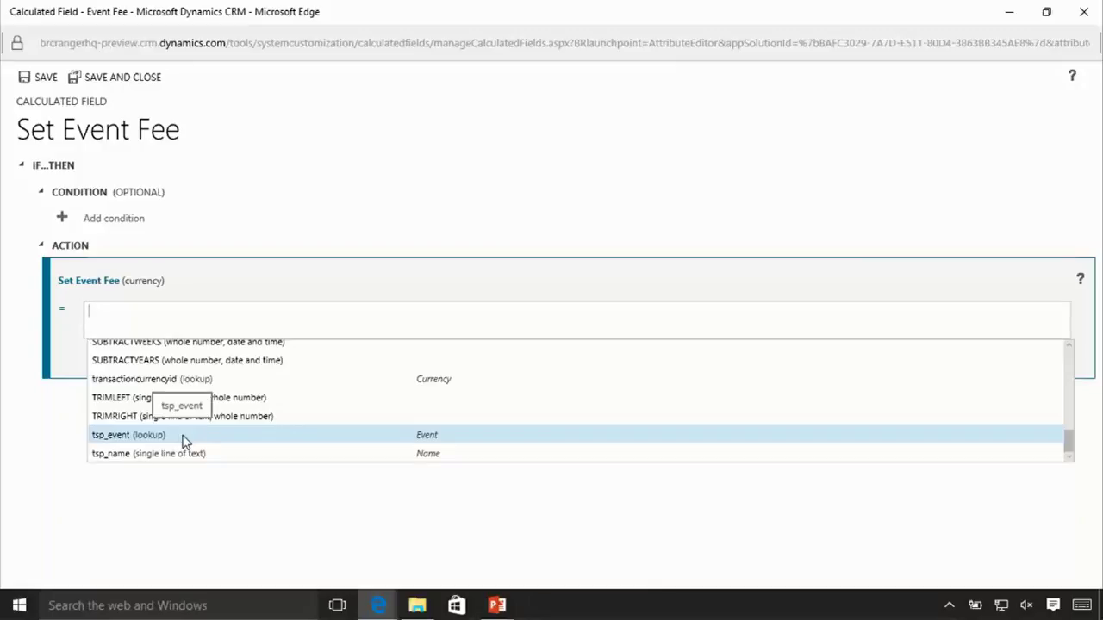
left_click(183, 436)
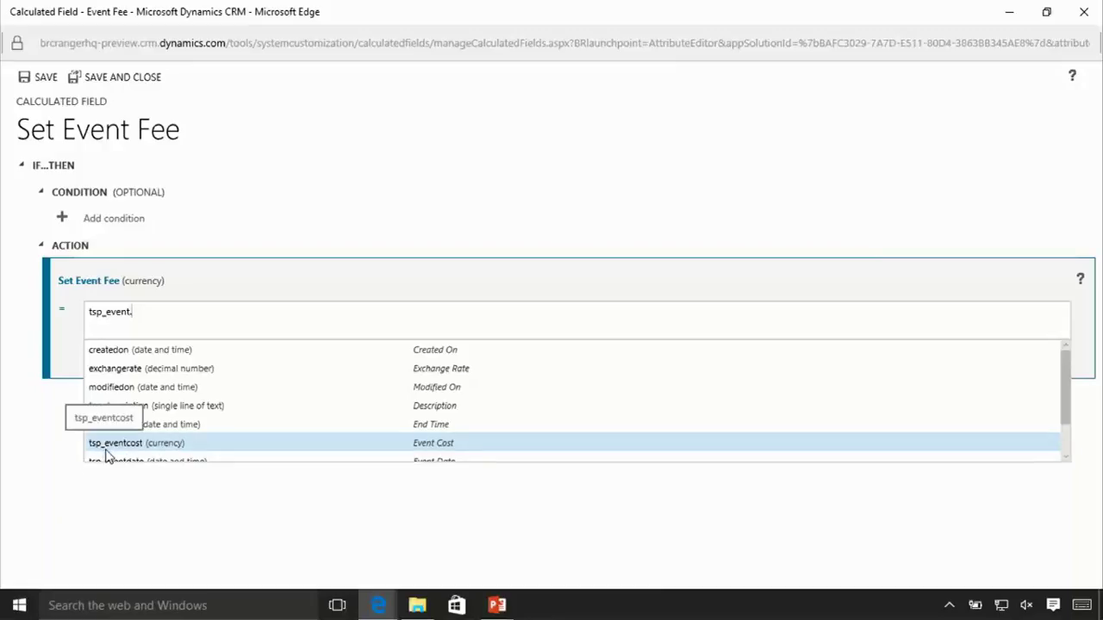
left_click(170, 446)
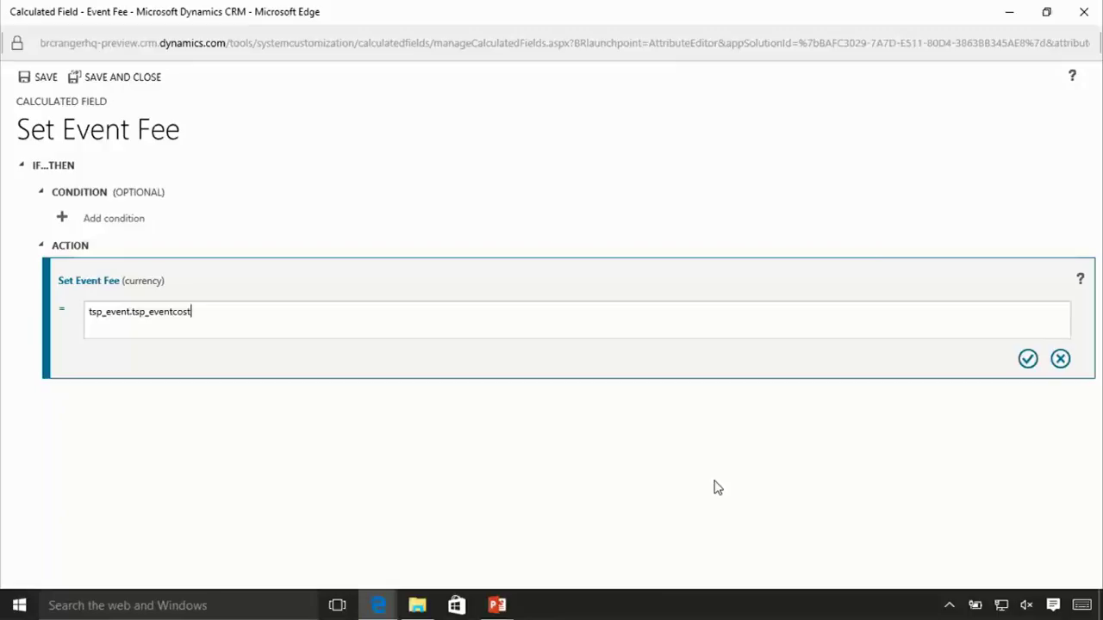
left_click(1027, 360)
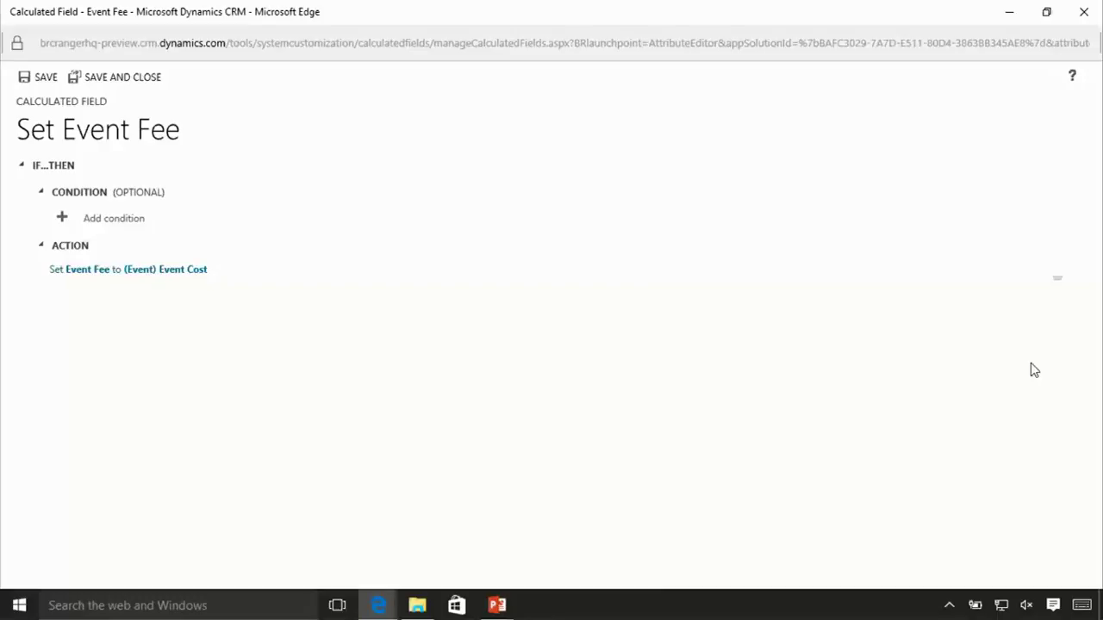
Save and close the Event Fee calculation, as well as the field definition itself
left_click(152, 79)
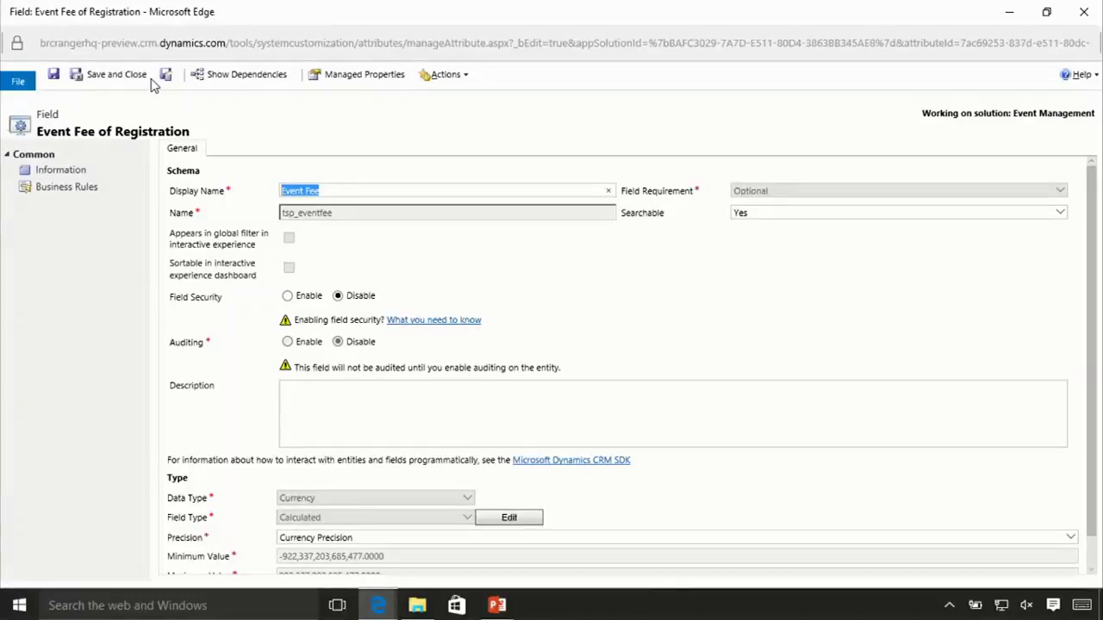
scroll(404, 437, "down", 1)
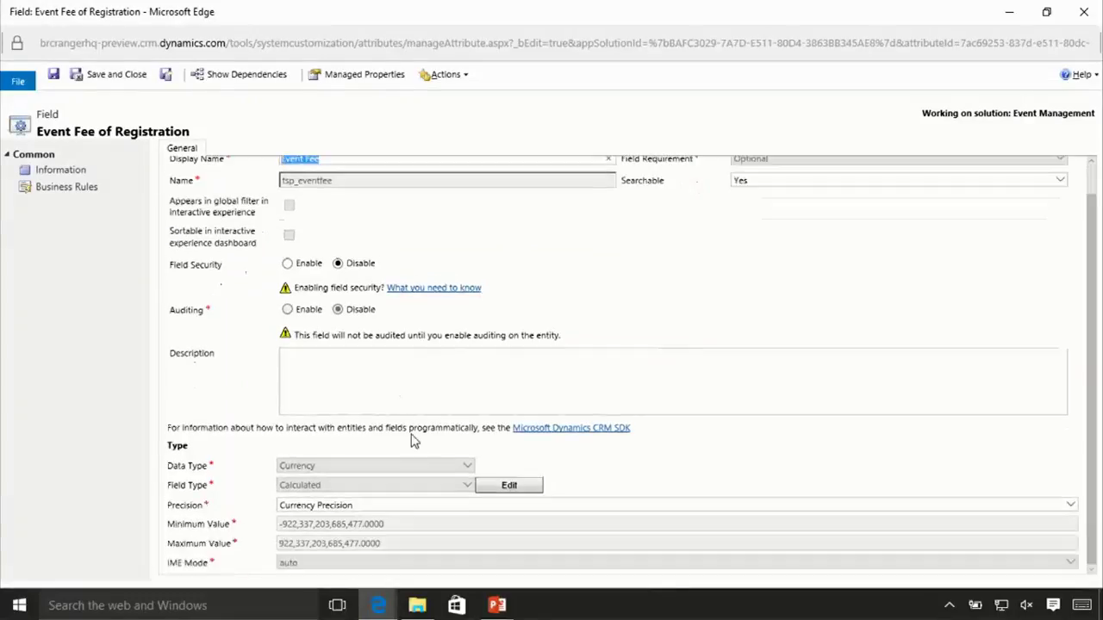
left_click(137, 83)
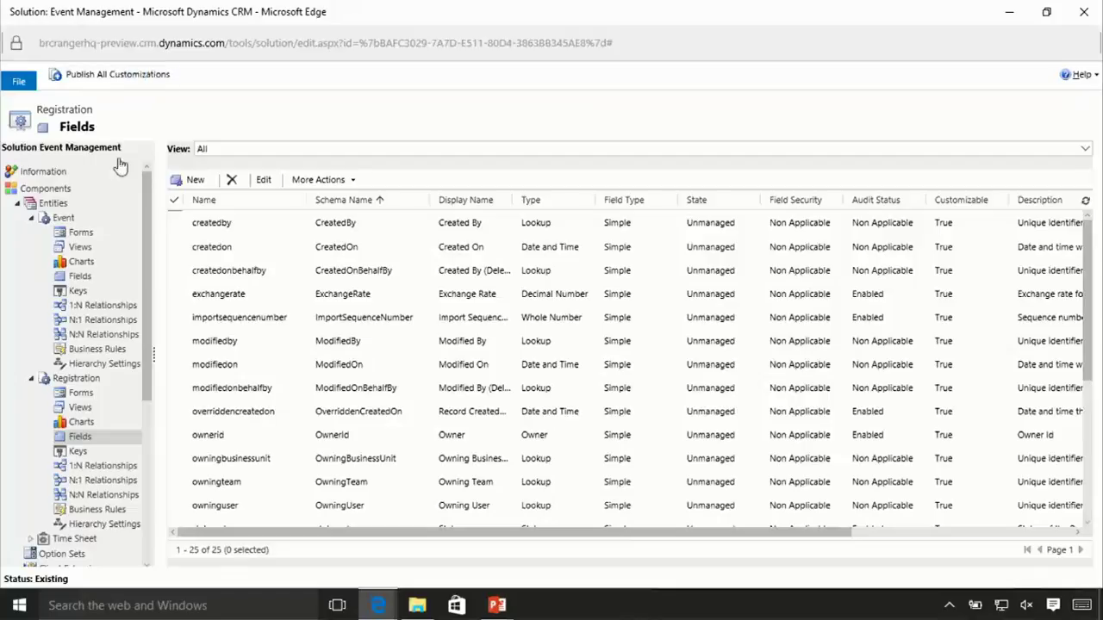
Create another Registration field with the display name Fee Collected and the data type Currency
left_click(196, 187)
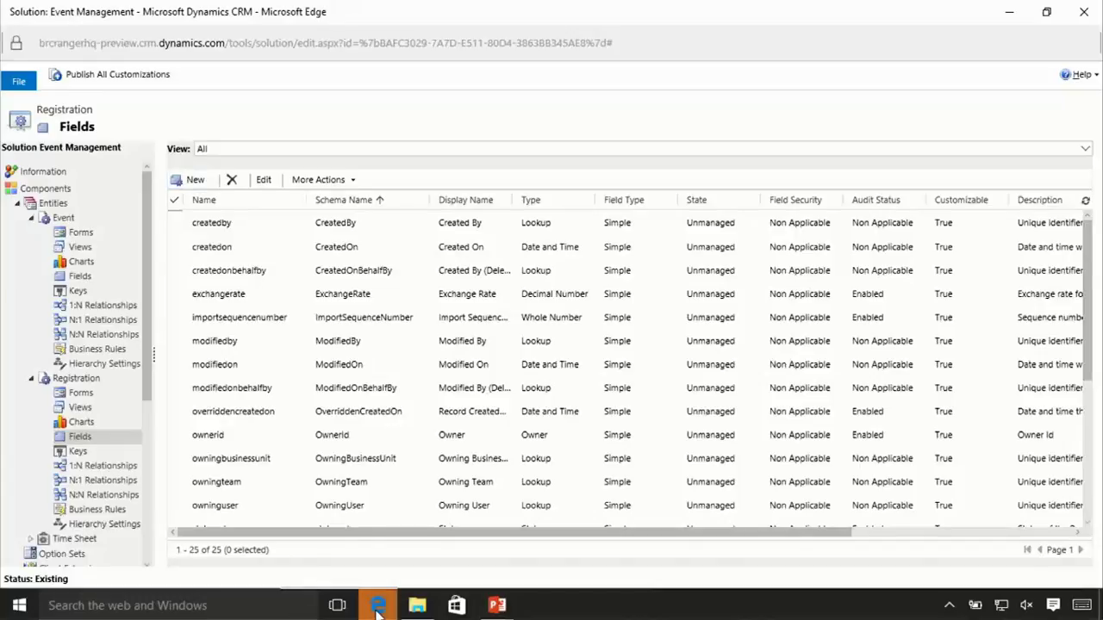
mouse_move(379, 603)
left_click(600, 550)
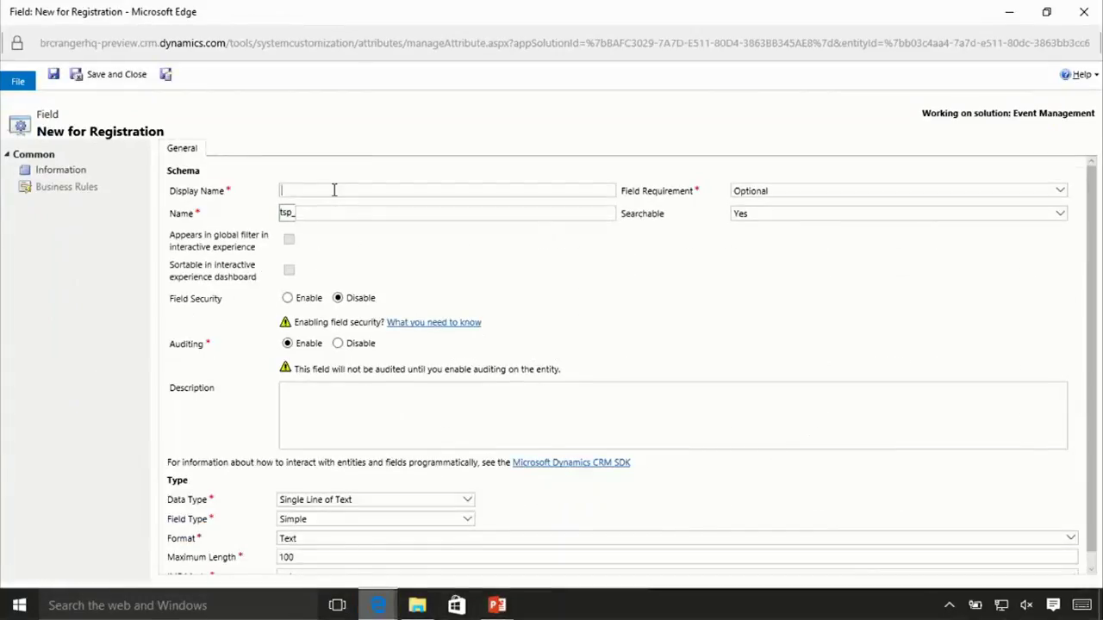
type("Fee Collected")
key("Tab")
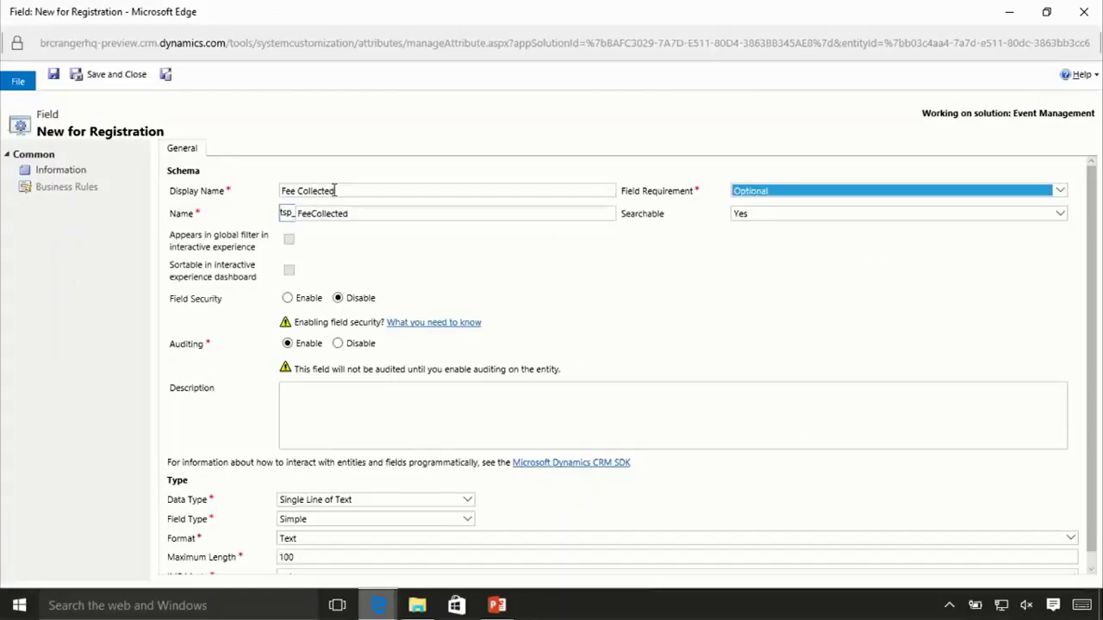
left_click(467, 501)
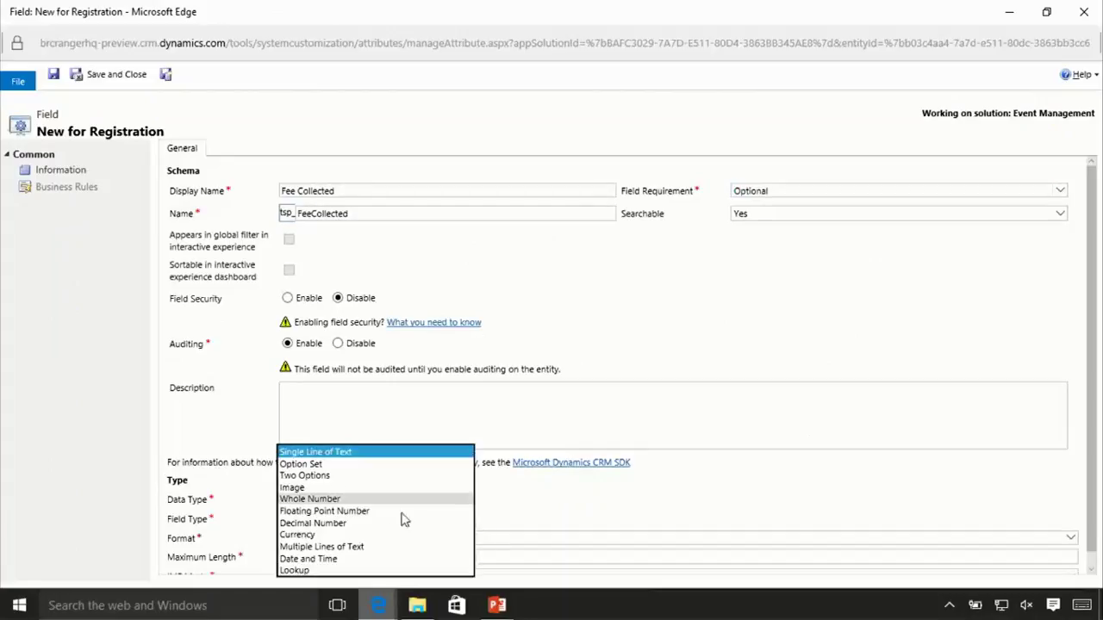
left_click(331, 535)
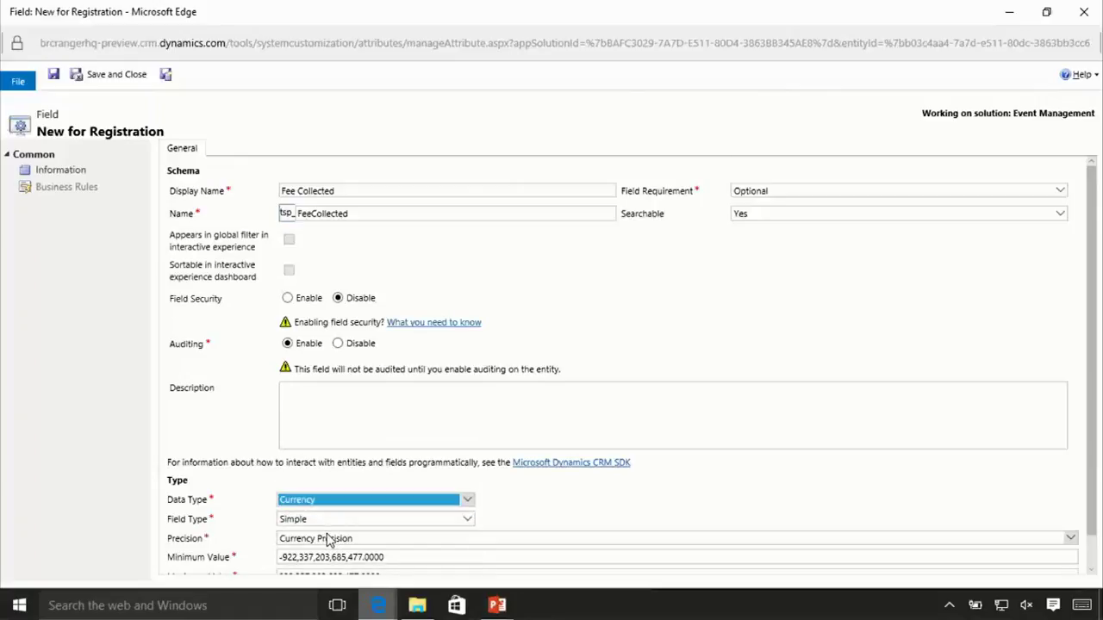
Set the Fee Collected field's minimum value to 0, then save it and start another new field
scroll(329, 538, "down", 1)
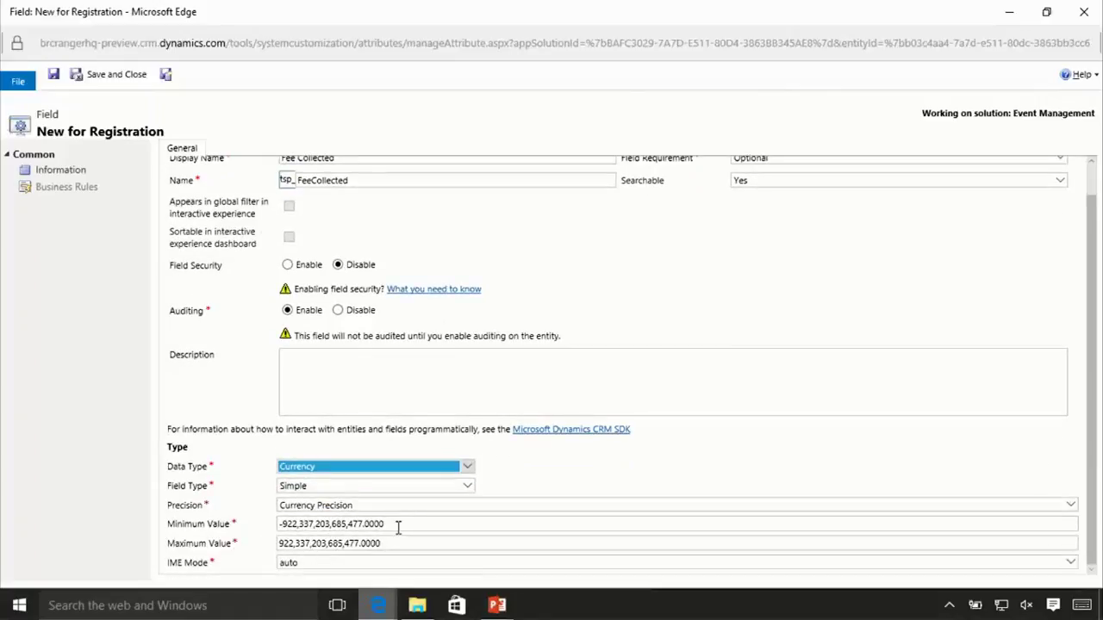
left_click_drag(392, 525, 223, 519)
type("0")
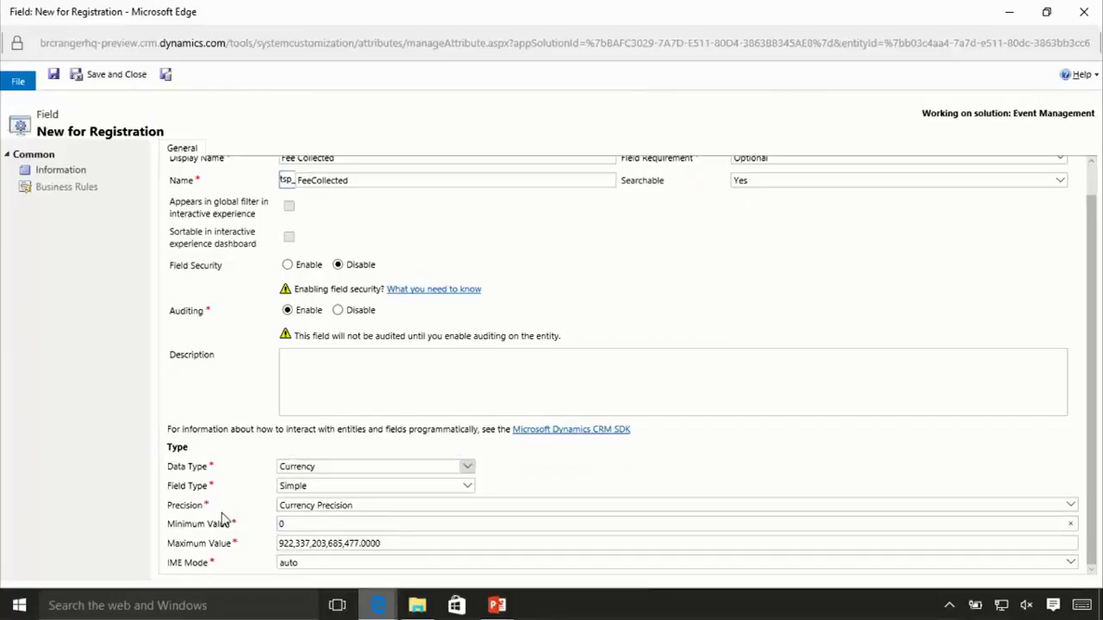
key("Tab")
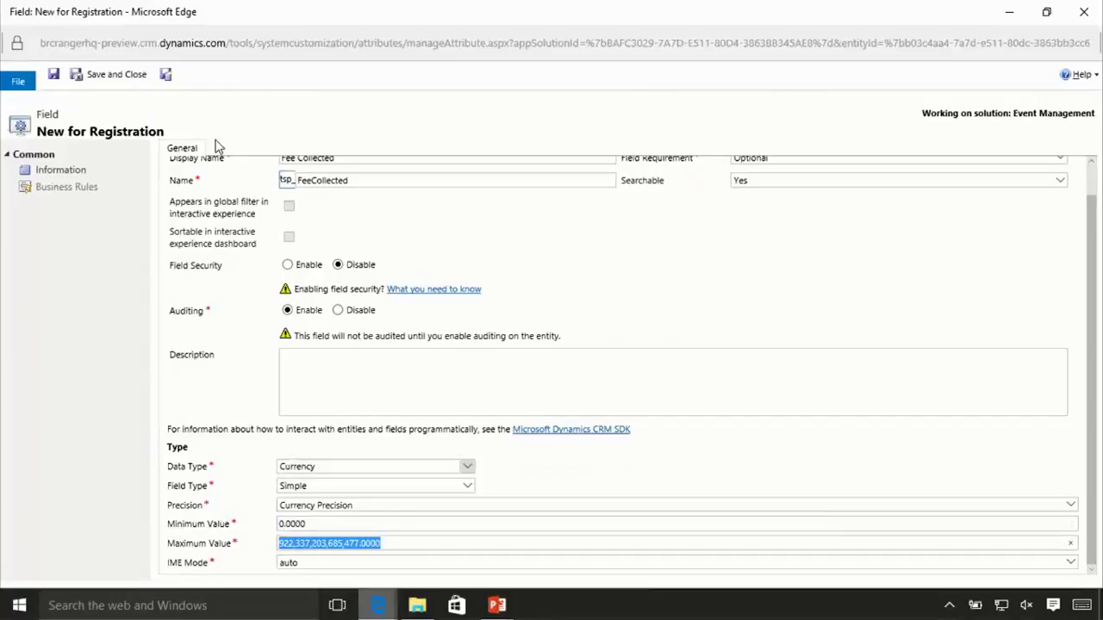
left_click(166, 76)
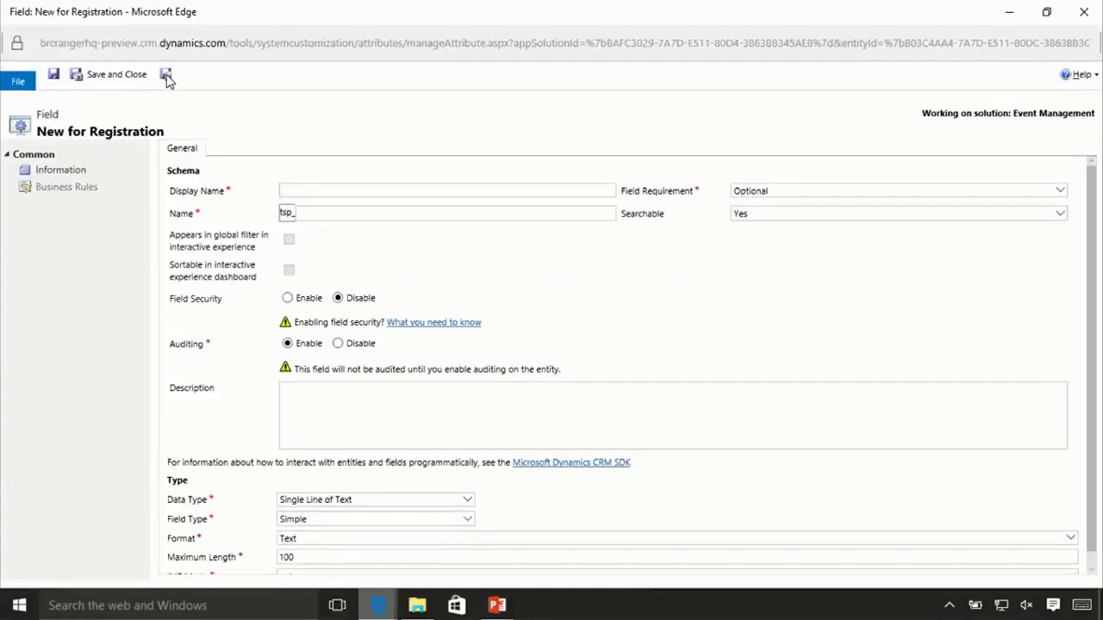
Give the new Registration field the display name Remaining Balance and the data type Currency
type("Remaining Balance")
key("Tab")
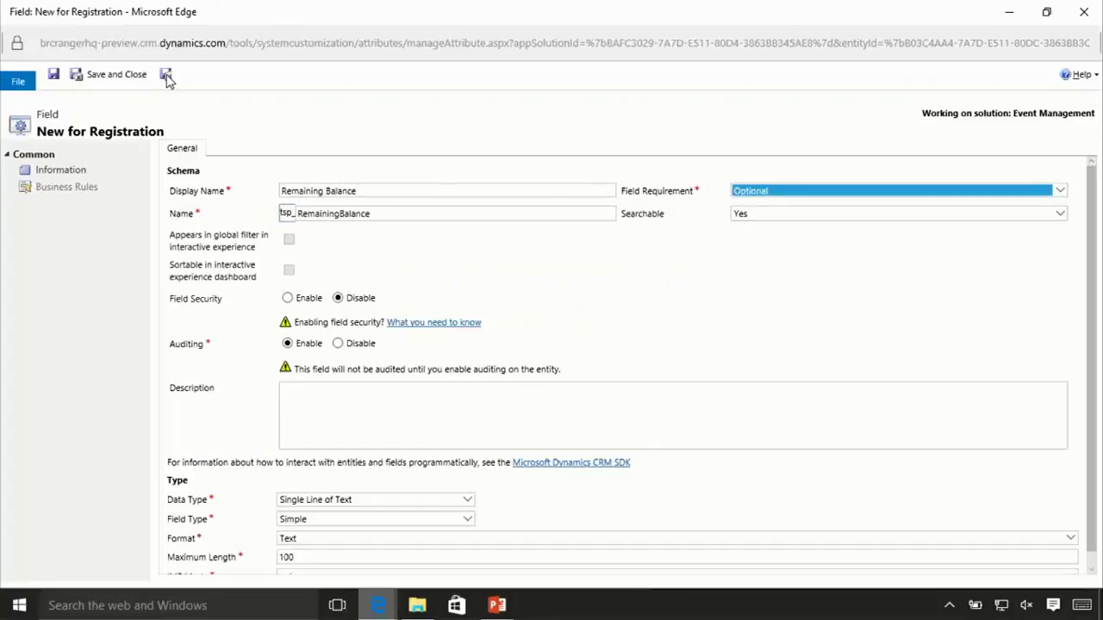
left_click(467, 507)
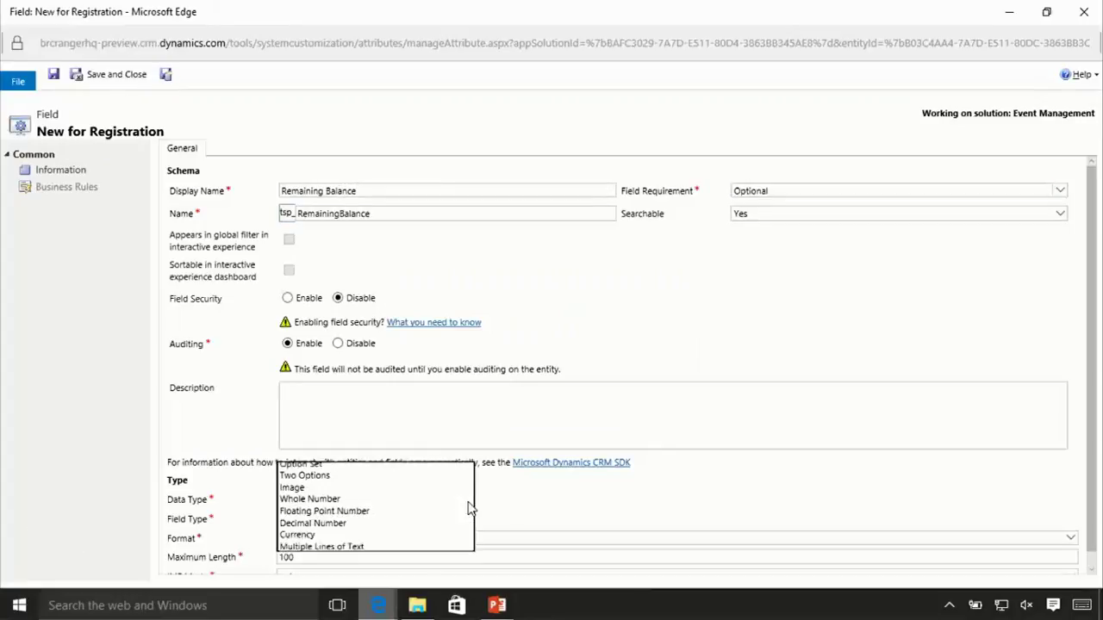
left_click(343, 534)
scroll(364, 521, "down", 1)
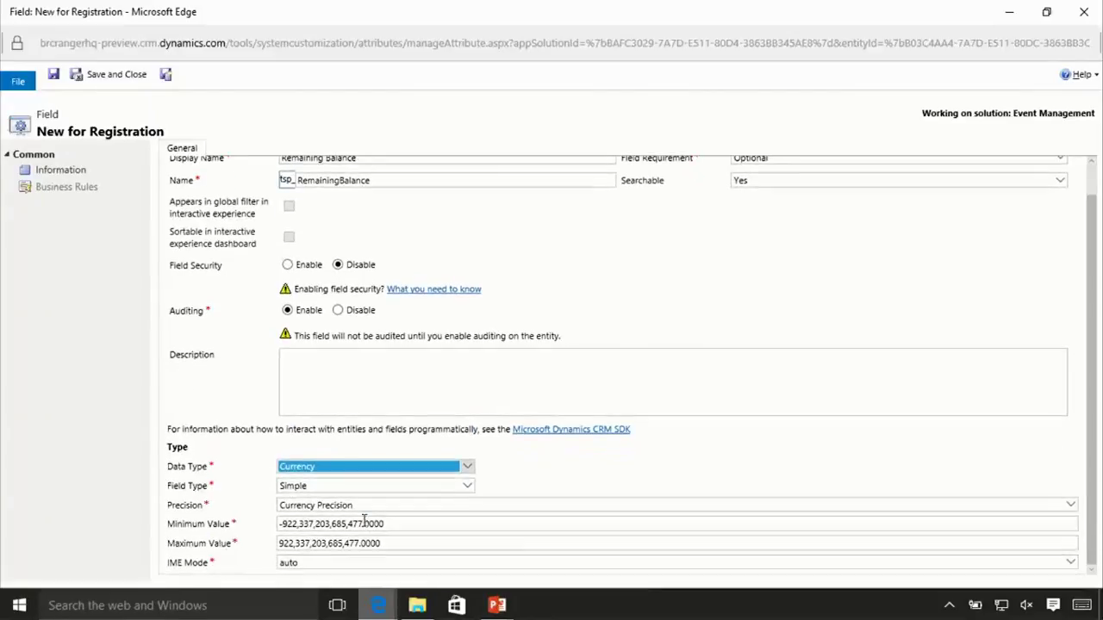
Make Remaining Balance a Calculated field and open its calculation for editing
left_click(470, 489)
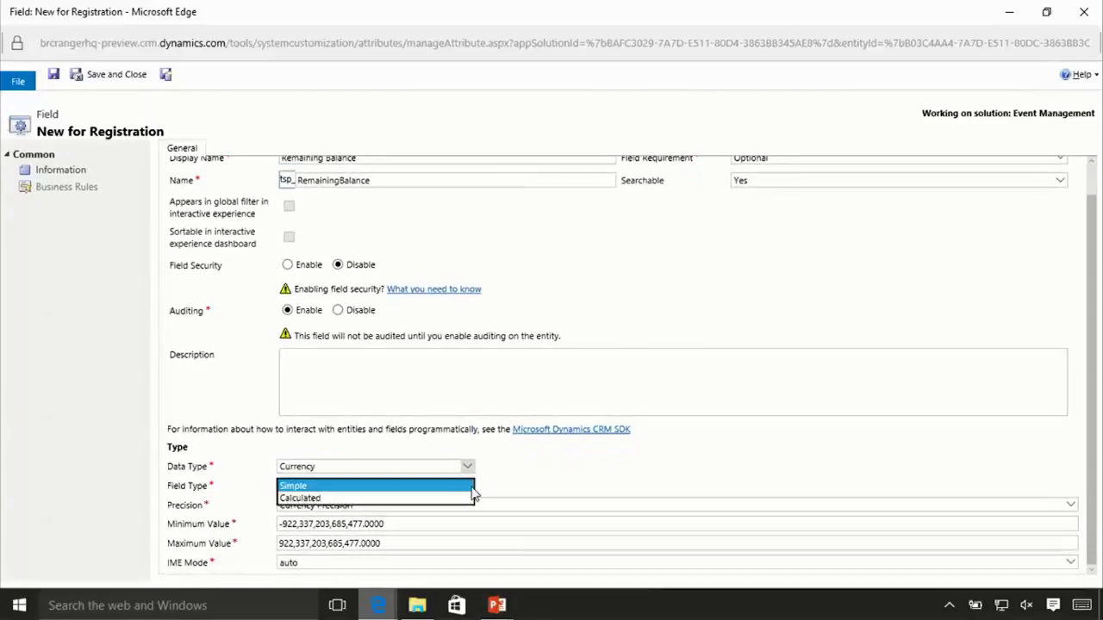
left_click(409, 500)
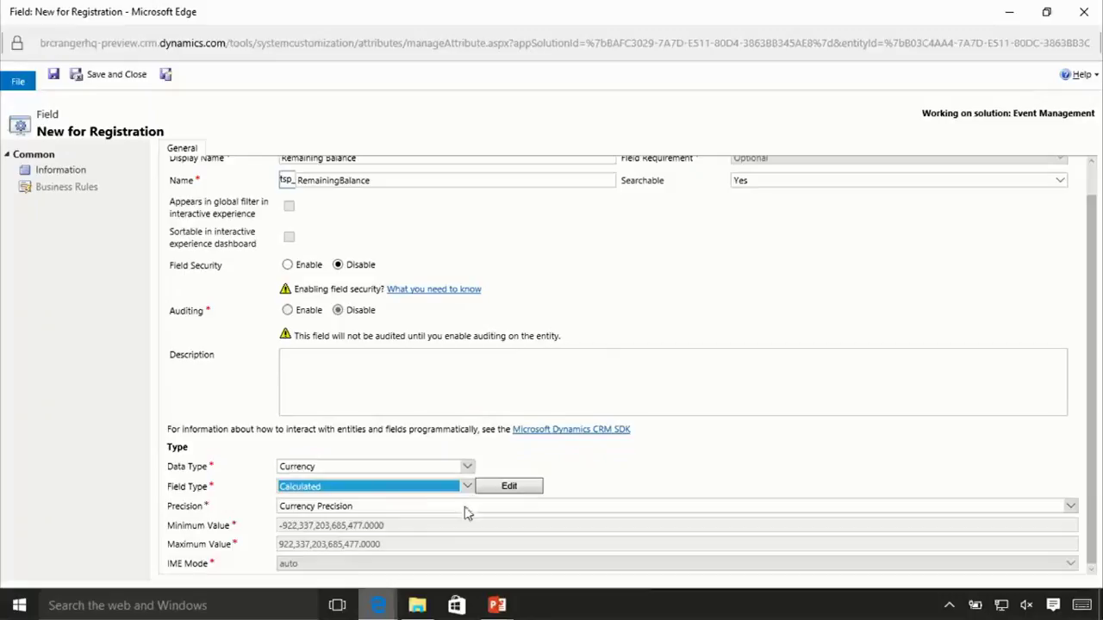
left_click(530, 491)
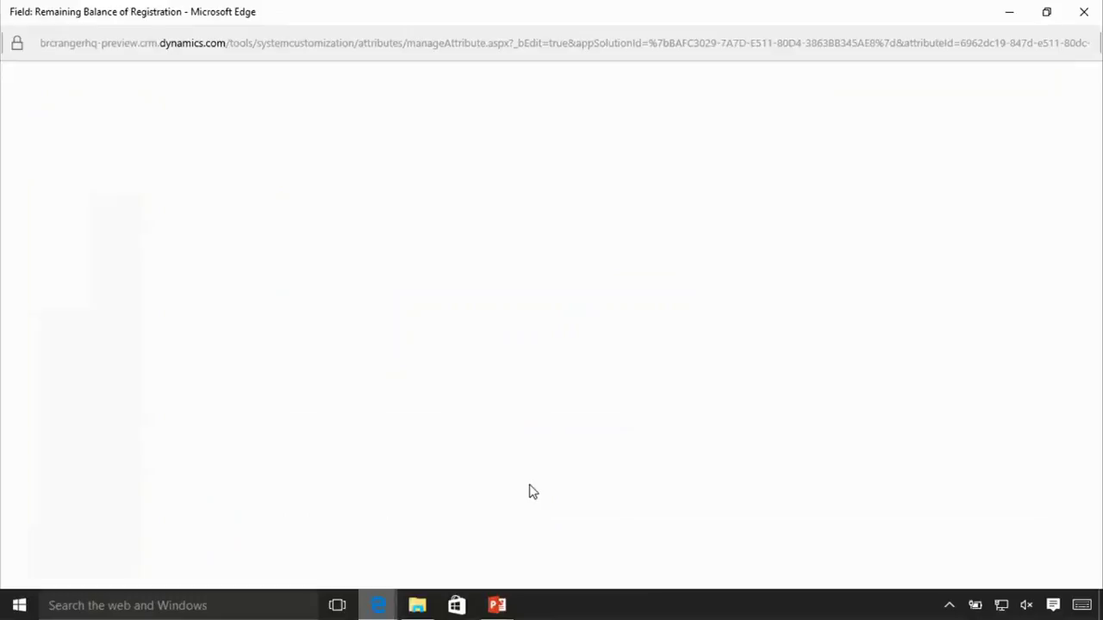
left_click(379, 606)
left_click(639, 538)
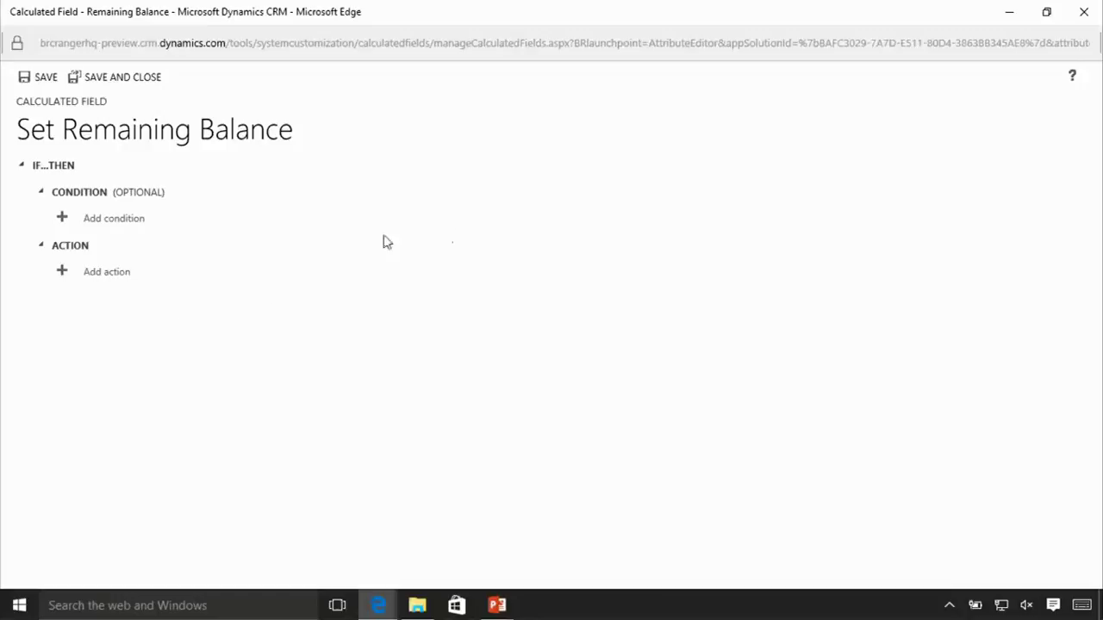
Add an action that sets Remaining Balance to tsp_eventfee-tsp_feecollected, and accept it
left_click(107, 276)
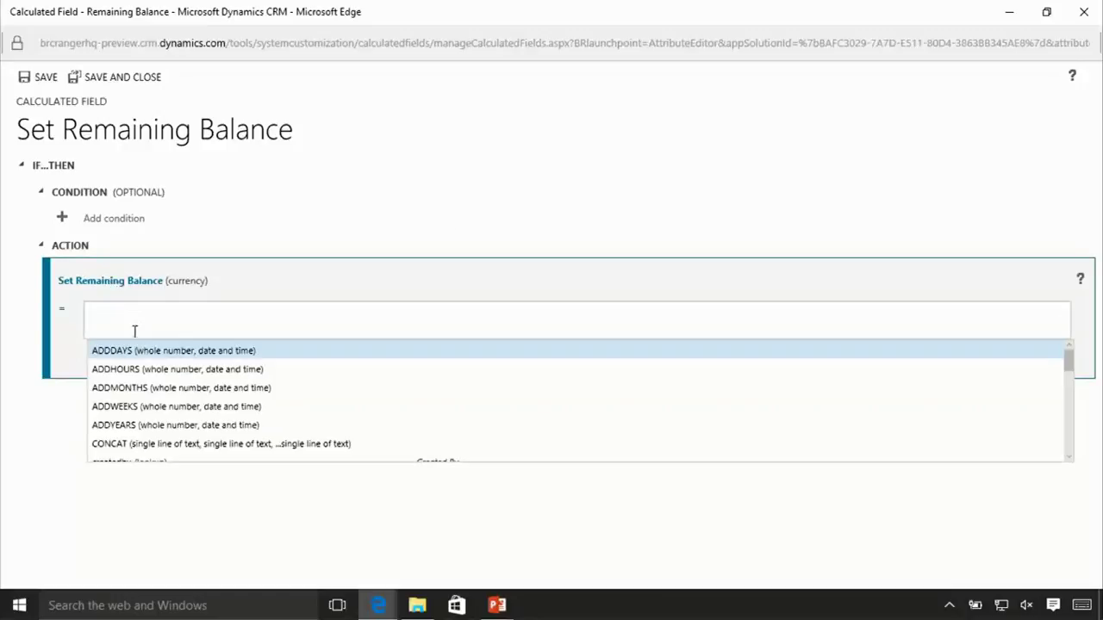
scroll(135, 384, "down", 6)
scroll(133, 386, "down", 4)
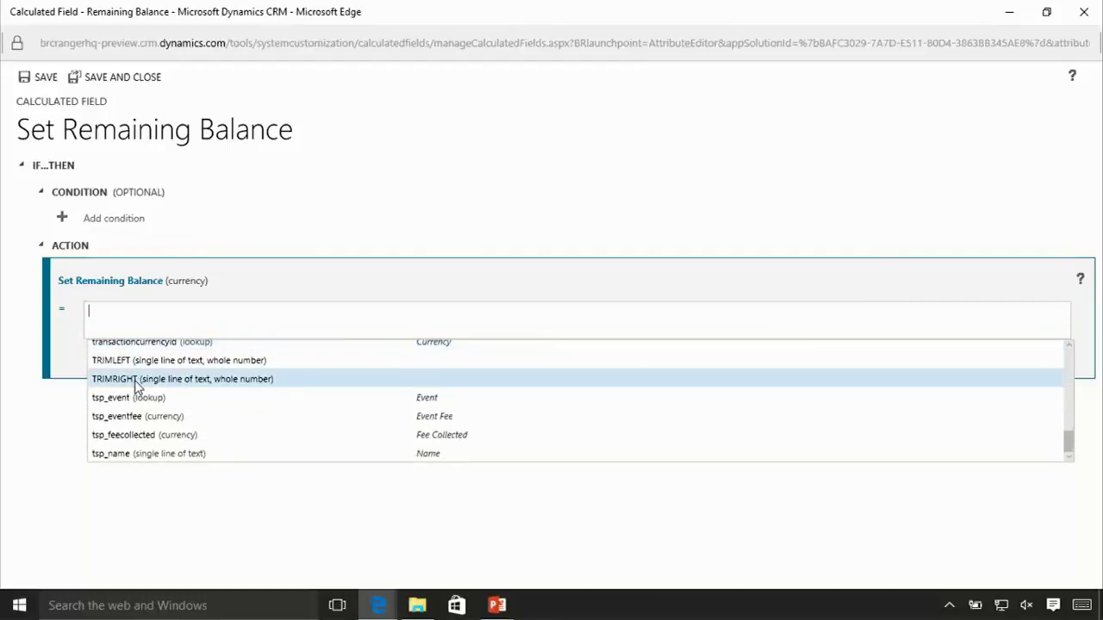
left_click(203, 417)
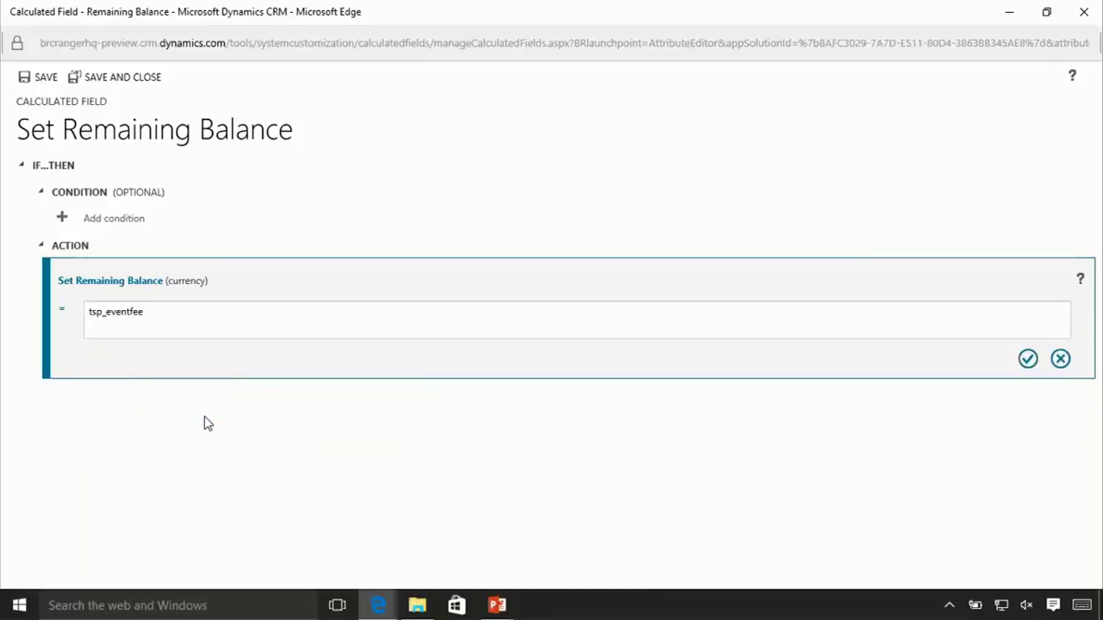
type("-")
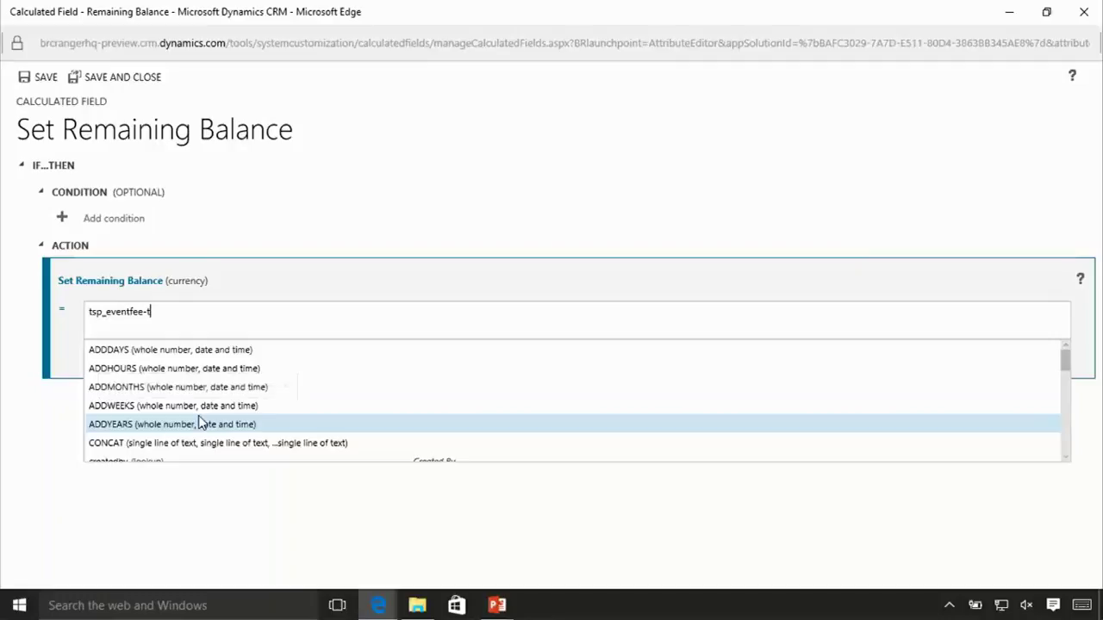
type("tsp")
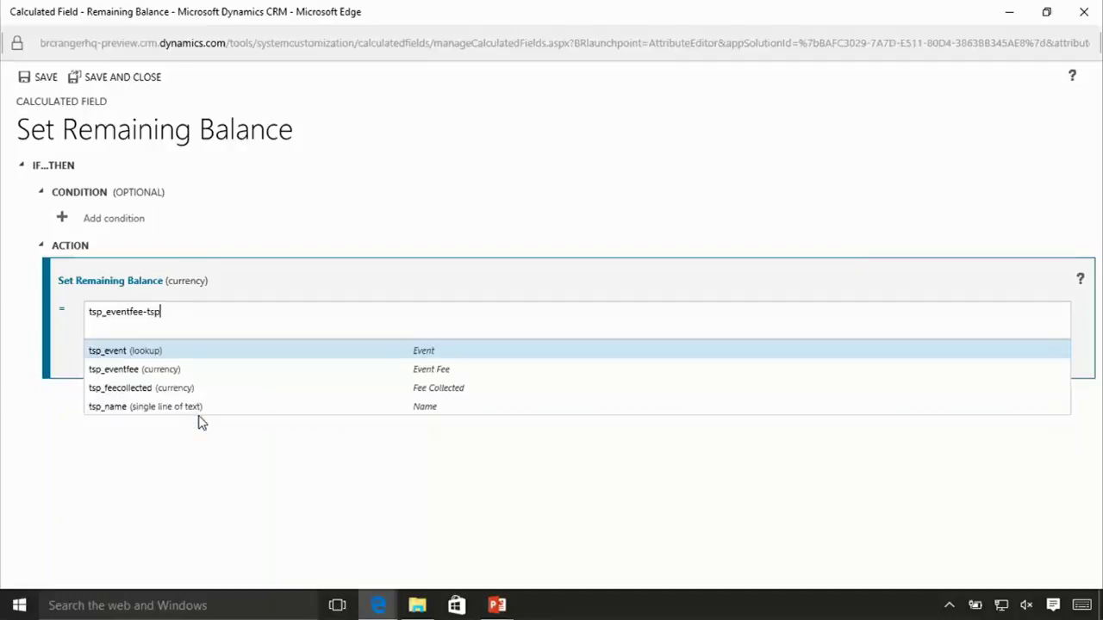
left_click(135, 390)
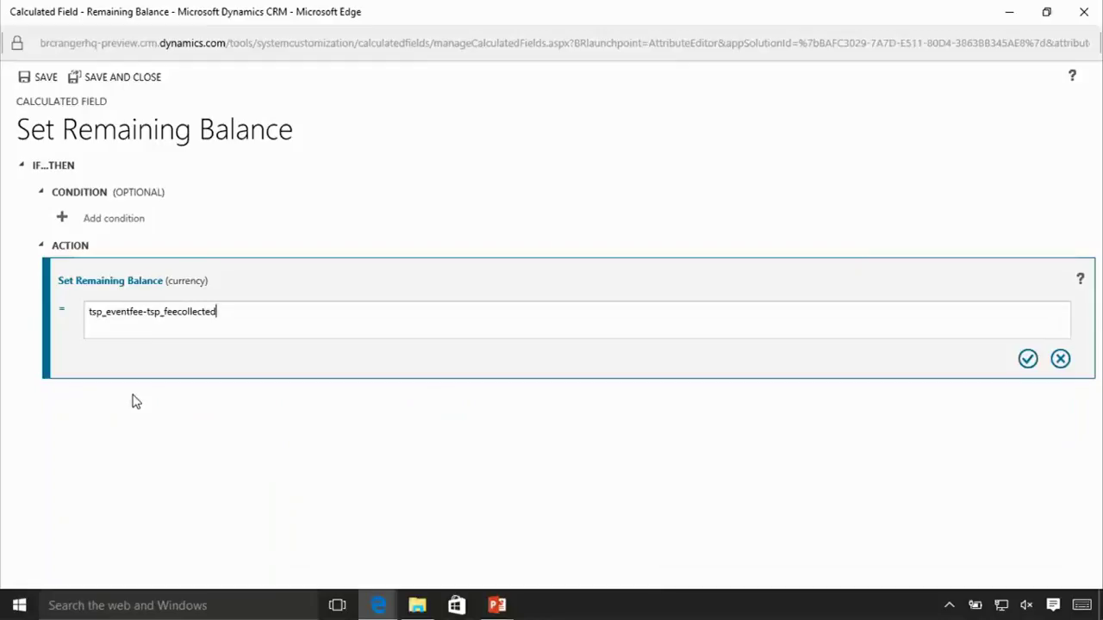
left_click(1030, 364)
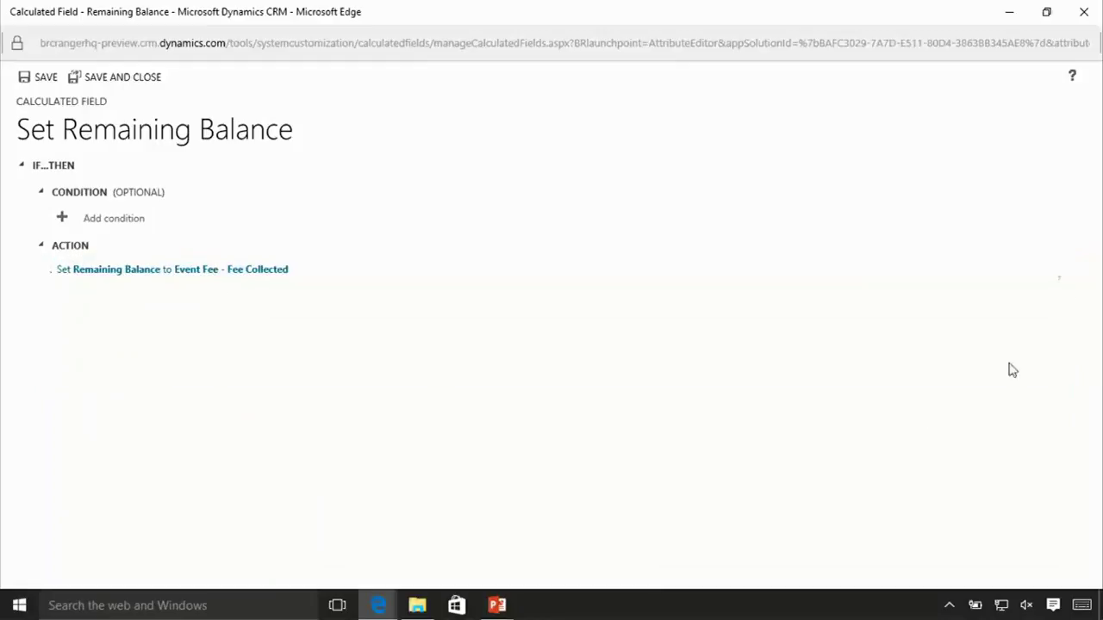
Save and close the Remaining Balance calculation and its field definition
left_click(127, 79)
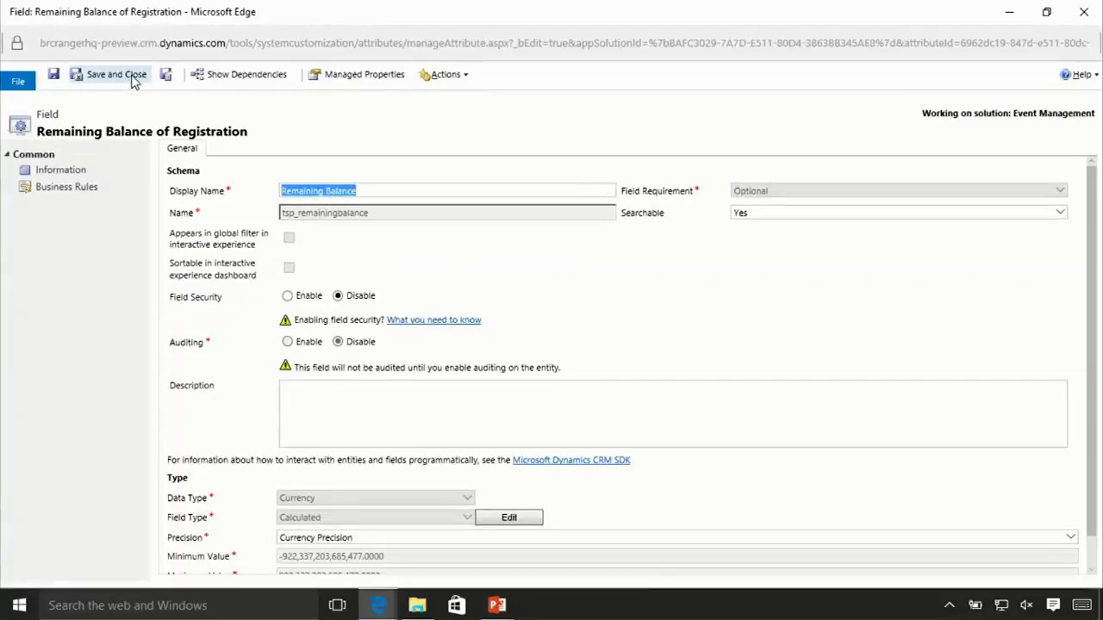
left_click(132, 76)
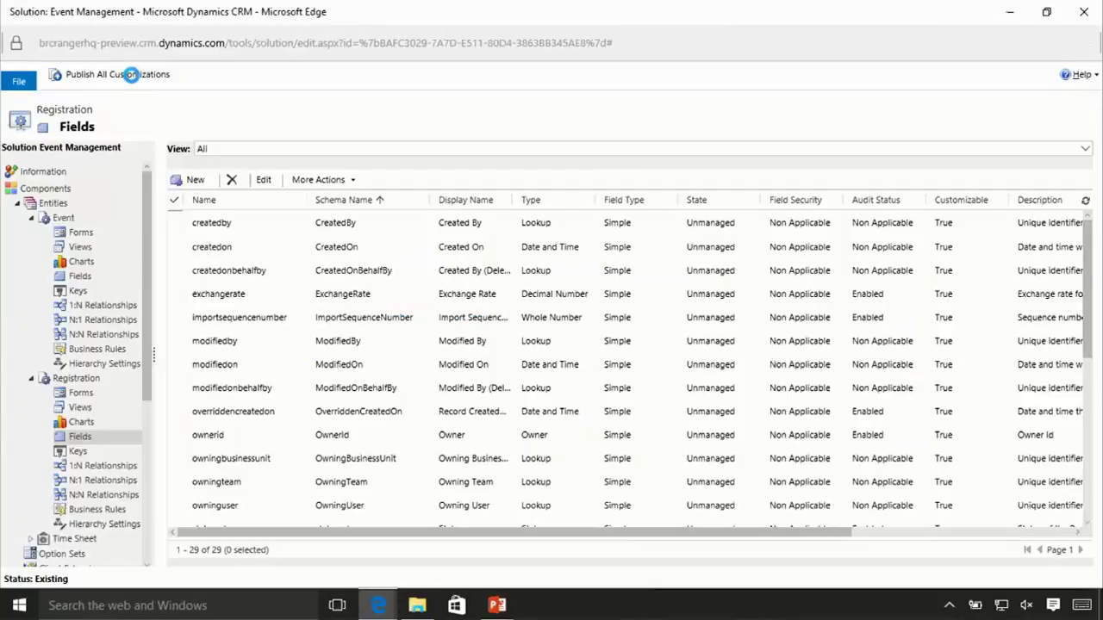